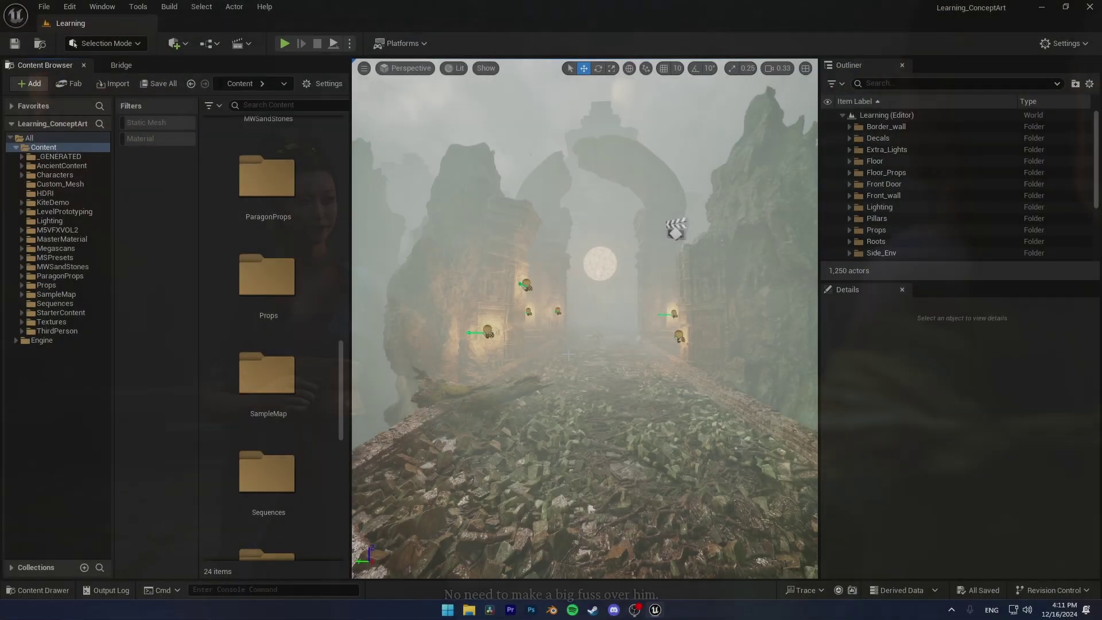
Add a Post Process Volume from the visual effects actors to the temple level.
{"action": "right_click_drag", "start_coordinate": [702, 99], "coordinate": [721, 64]}
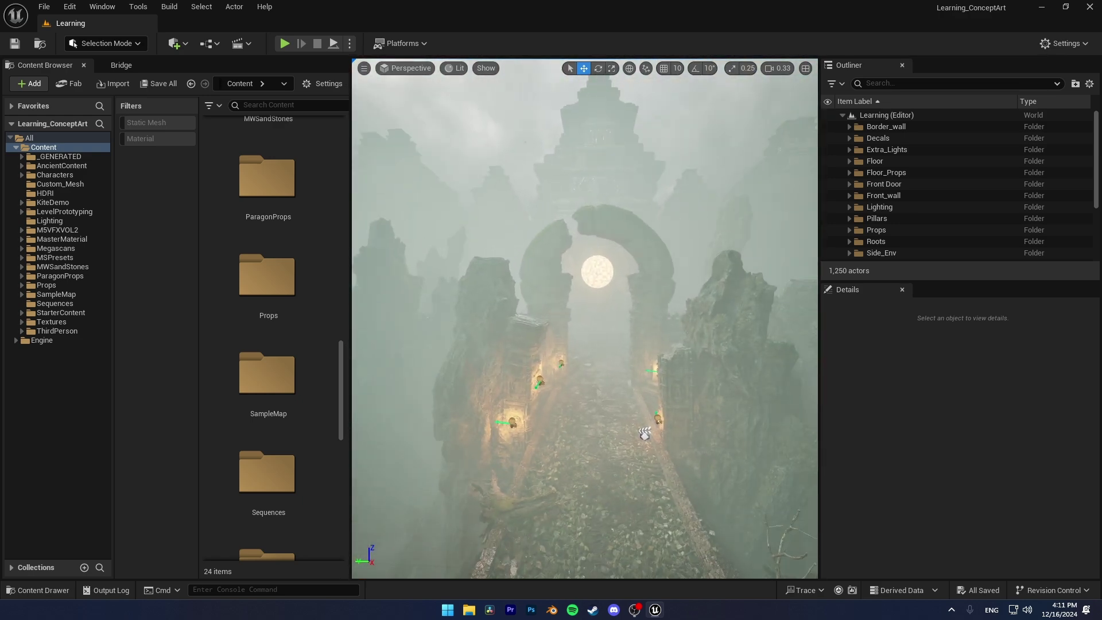
{"action": "left_click", "coordinate": [179, 46]}
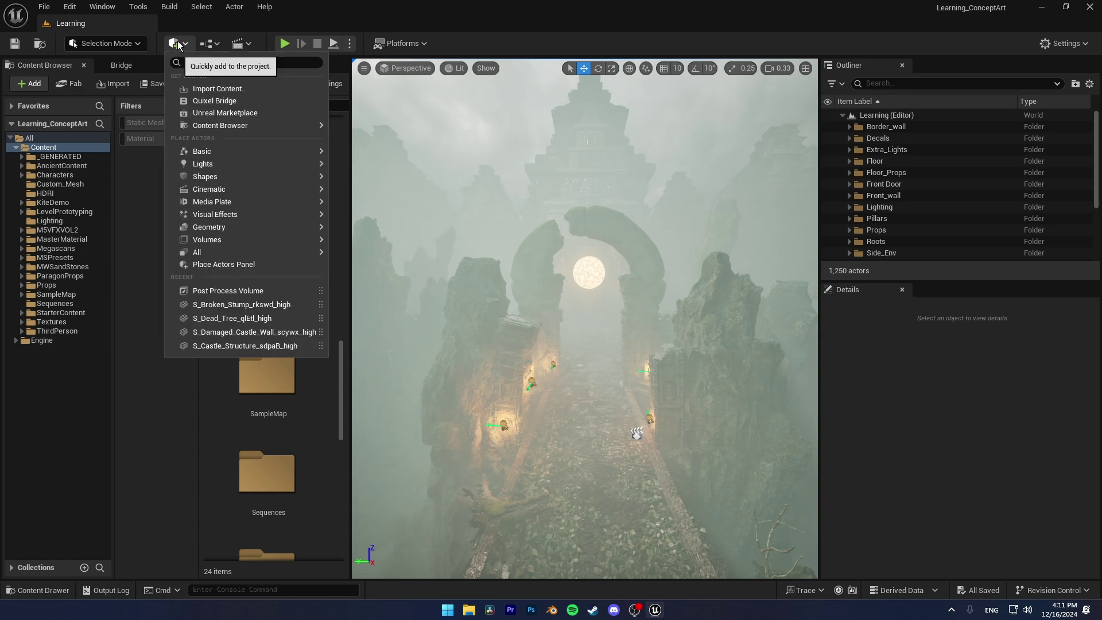
{"action": "mouse_move", "coordinate": [227, 202]}
{"action": "mouse_move", "coordinate": [233, 222]}
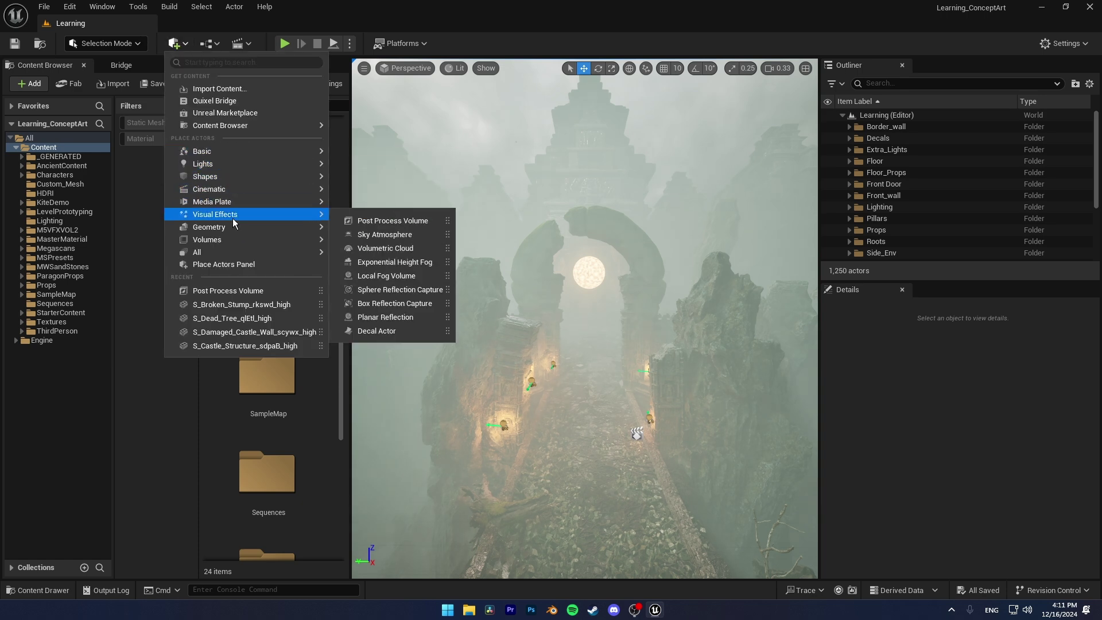
{"action": "left_click", "coordinate": [384, 222]}
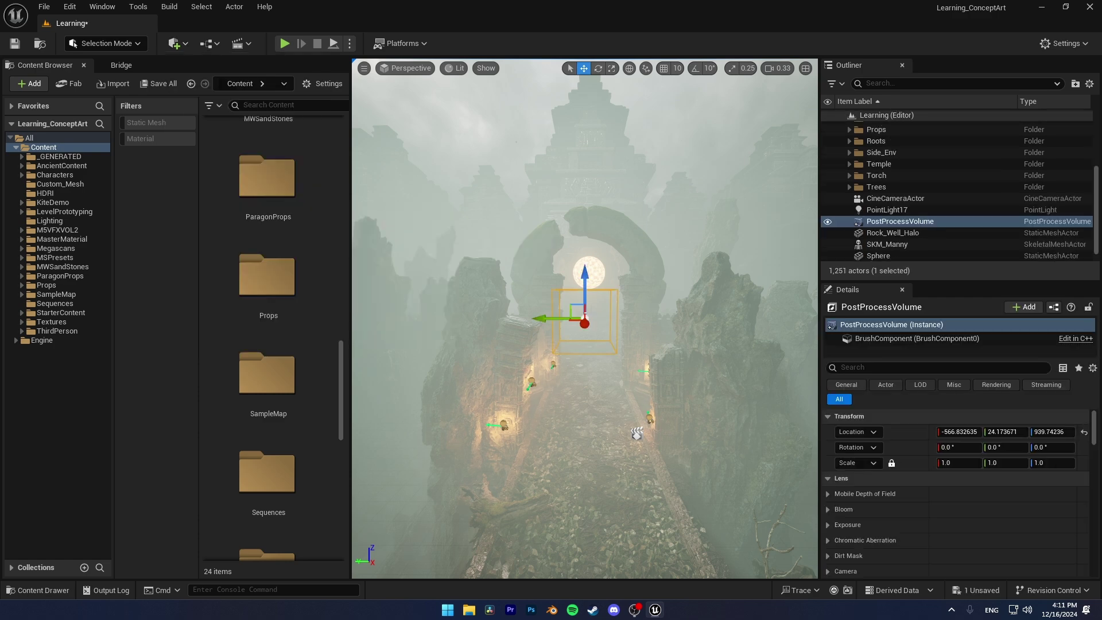
Lower the post process volume to a Z location of about 723 and enable its Infinite Extent (Unbound) setting.
{"action": "mouse_move", "coordinate": [578, 338]}
{"action": "right_mouse_down"}
{"action": "mouse_move", "coordinate": [573, 381]}
{"action": "mouse_move", "coordinate": [577, 332]}
{"action": "mouse_move", "coordinate": [575, 342]}
{"action": "right_mouse_up"}
{"action": "key", "text": "w"}
{"action": "key", "text": "w"}
{"action": "key", "text": "s"}
{"action": "scroll", "coordinate": [576, 355], "scroll_direction": "down", "scroll_amount": 2}
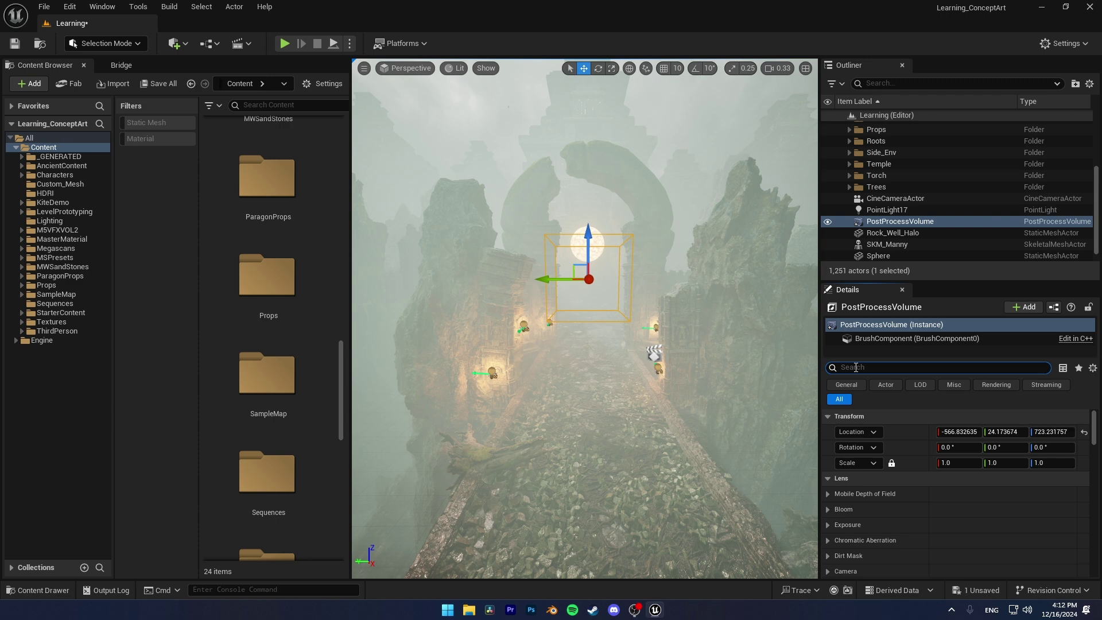
{"action": "type", "text": "unbo"}
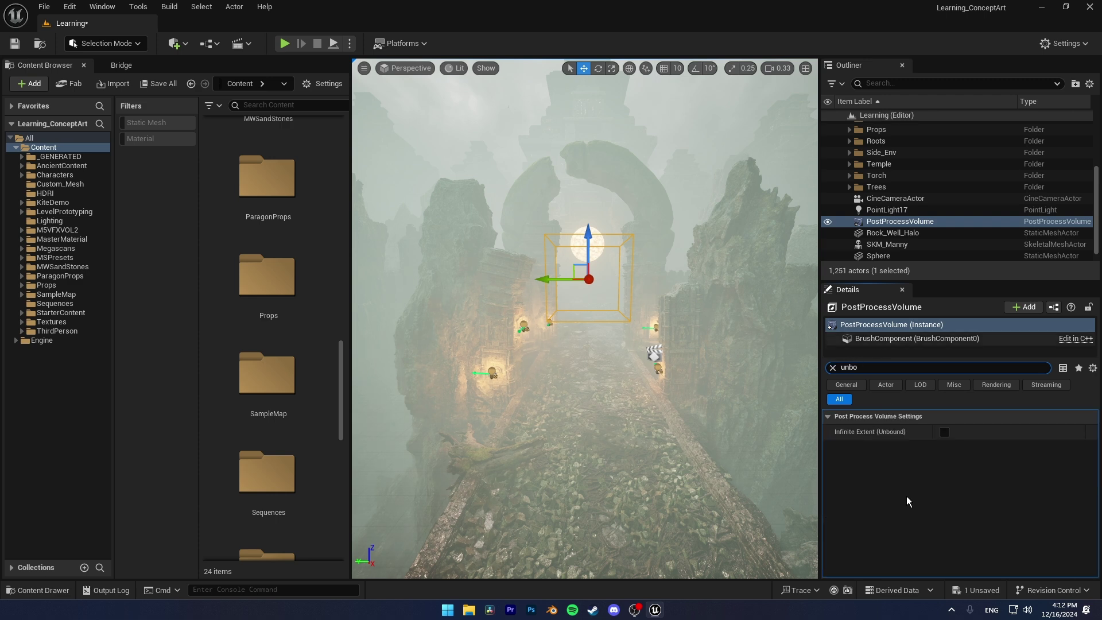
{"action": "left_click", "coordinate": [832, 367]}
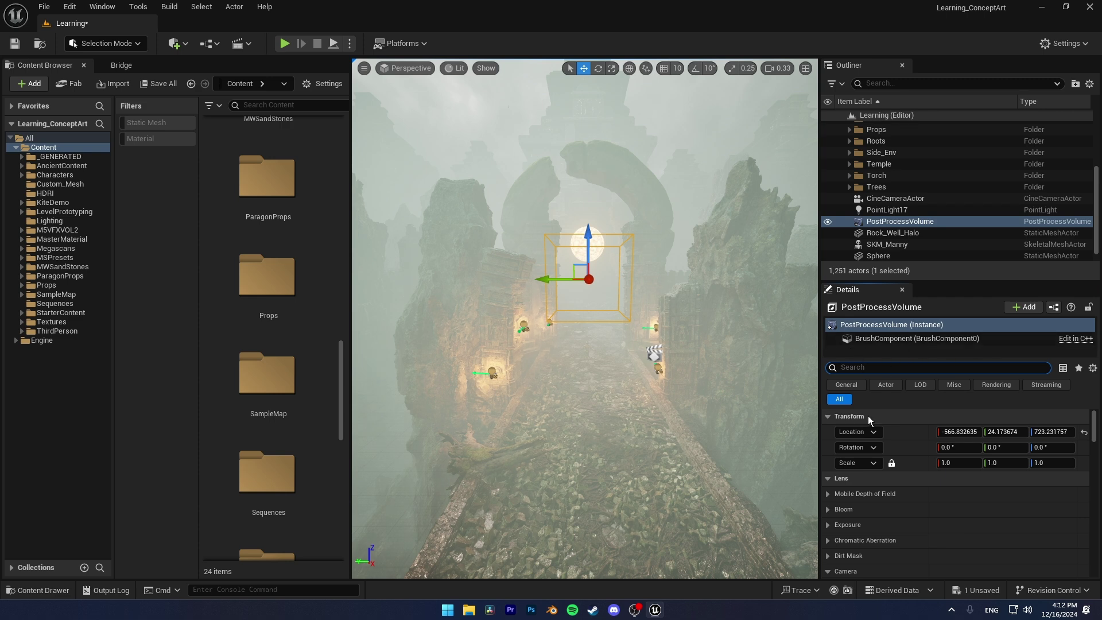
Override the volume's exposure Metering Mode and set it to Manual.
{"action": "scroll", "coordinate": [870, 499], "scroll_direction": "down", "scroll_amount": 2}
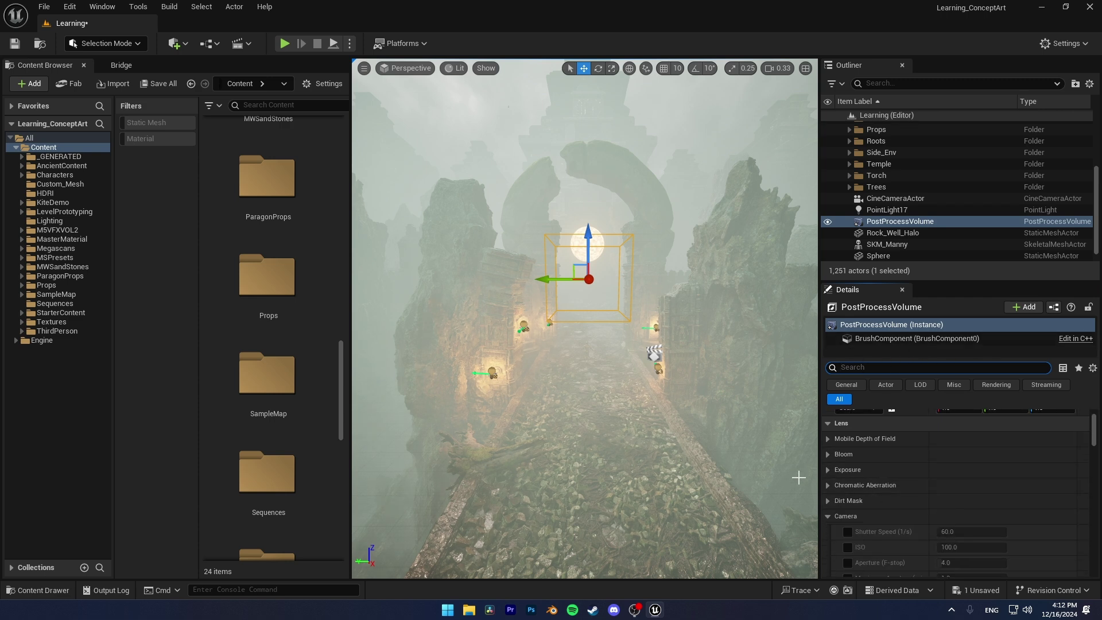
{"action": "left_click", "coordinate": [827, 469]}
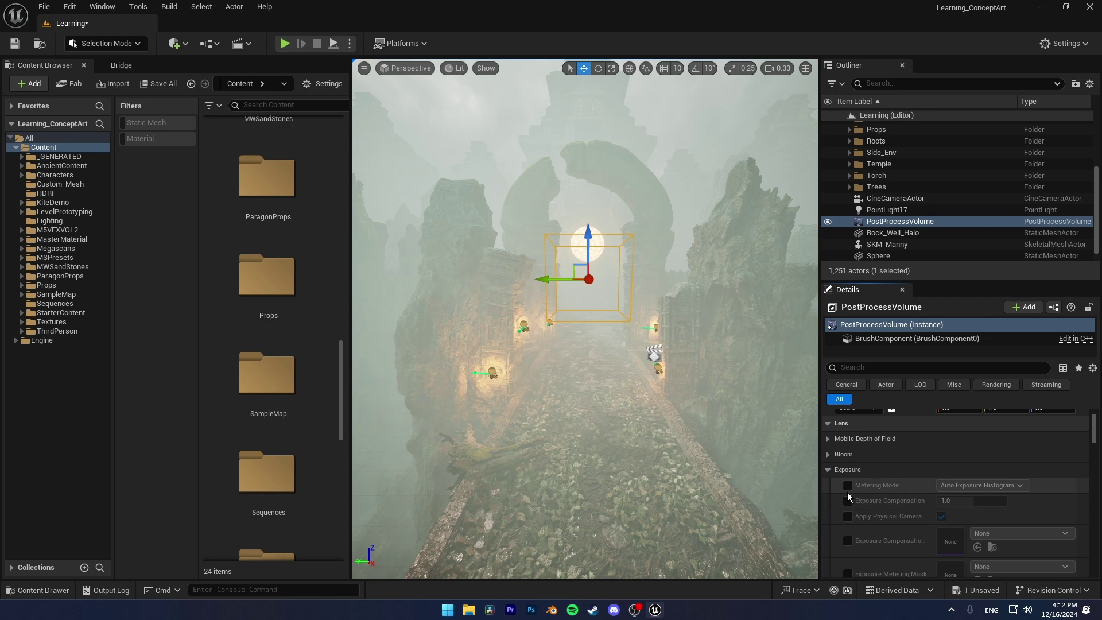
{"action": "left_click", "coordinate": [977, 485]}
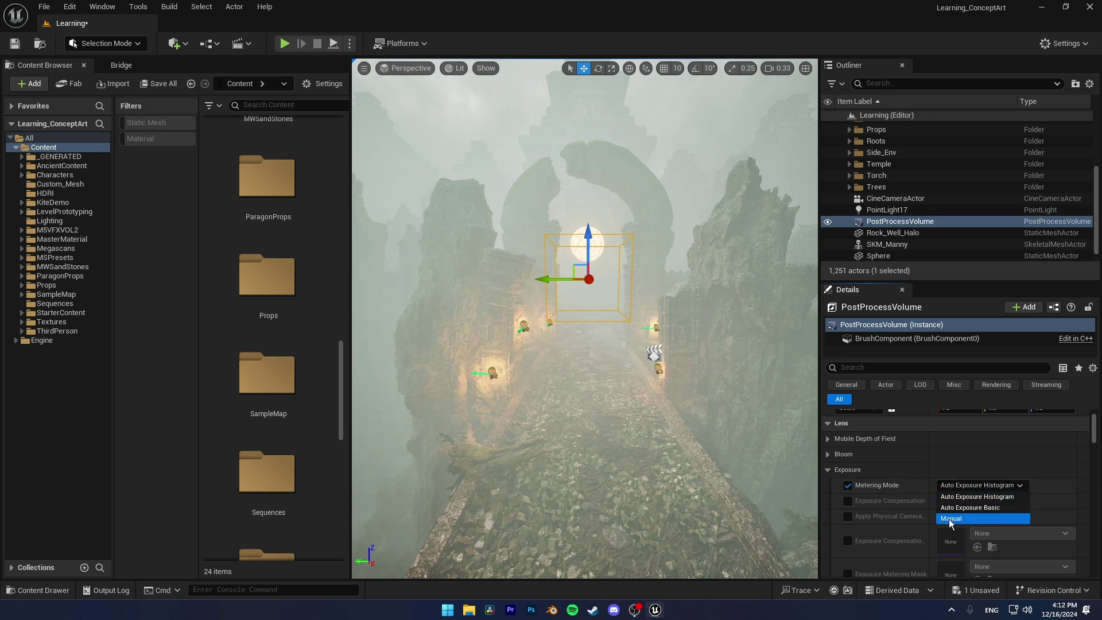
{"action": "left_click", "coordinate": [951, 520]}
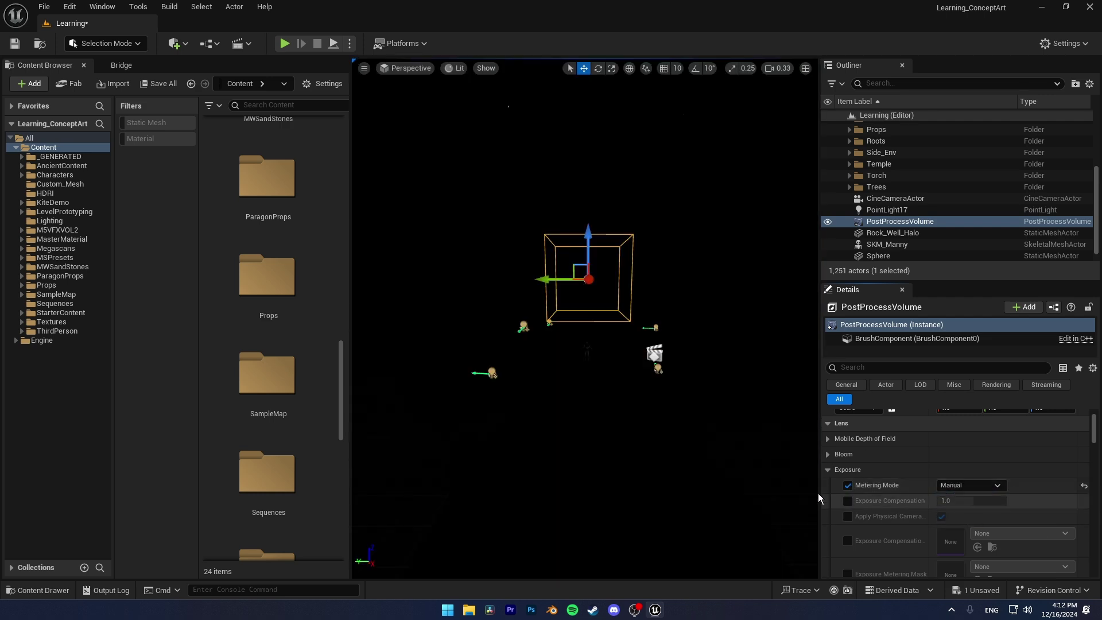
Enable Exposure Compensation on the post process volume and set it to 10.6.
{"action": "left_click", "coordinate": [847, 501]}
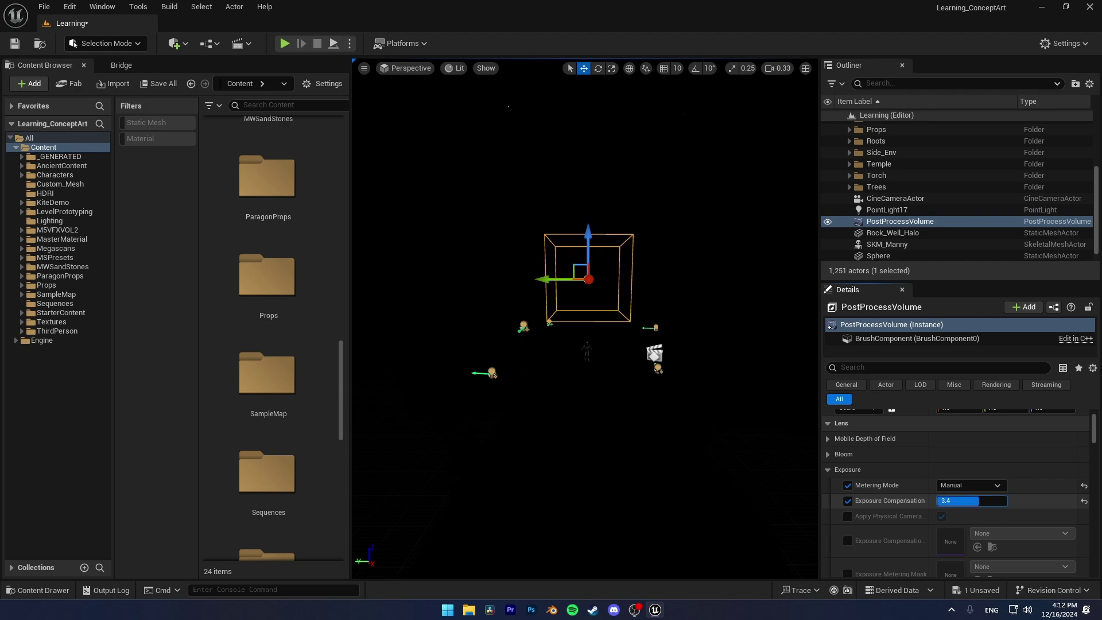
{"action": "left_click_drag", "start_coordinate": [987, 501], "coordinate": [997, 501]}
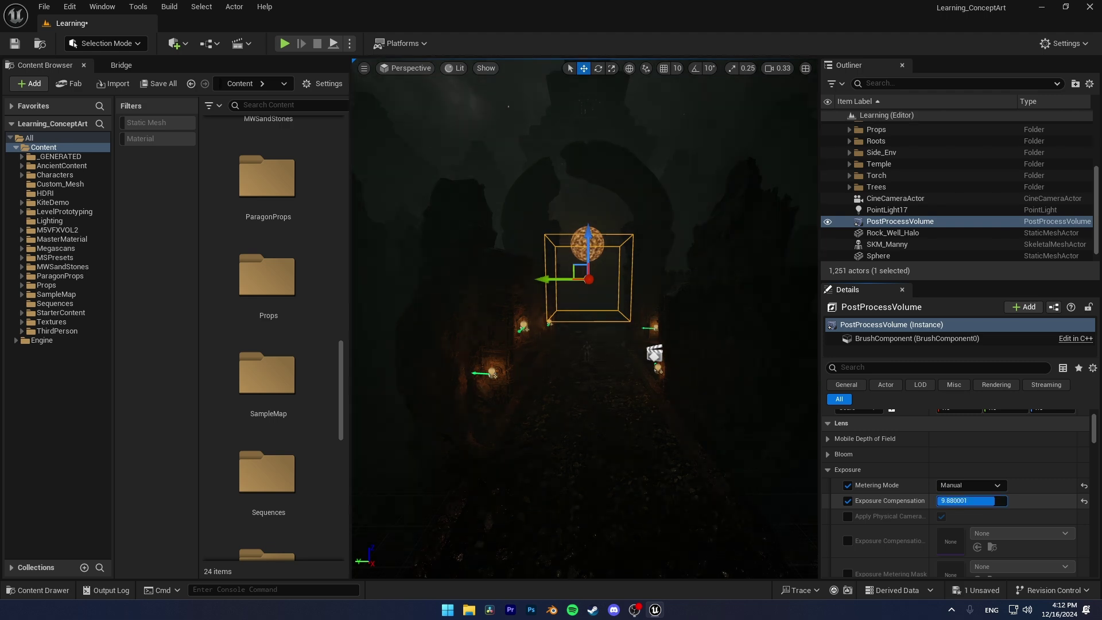
{"action": "type", "text": "10.6"}
{"action": "key", "text": "Return"}
{"action": "key", "text": "w"}
{"action": "mouse_move", "coordinate": [561, 445]}
{"action": "right_mouse_down"}
{"action": "mouse_move", "coordinate": [559, 367]}
{"action": "mouse_move", "coordinate": [556, 390]}
{"action": "mouse_move", "coordinate": [513, 410]}
{"action": "mouse_move", "coordinate": [525, 439]}
{"action": "mouse_move", "coordinate": [565, 430]}
{"action": "mouse_move", "coordinate": [597, 365]}
{"action": "mouse_move", "coordinate": [559, 434]}
{"action": "right_mouse_up"}
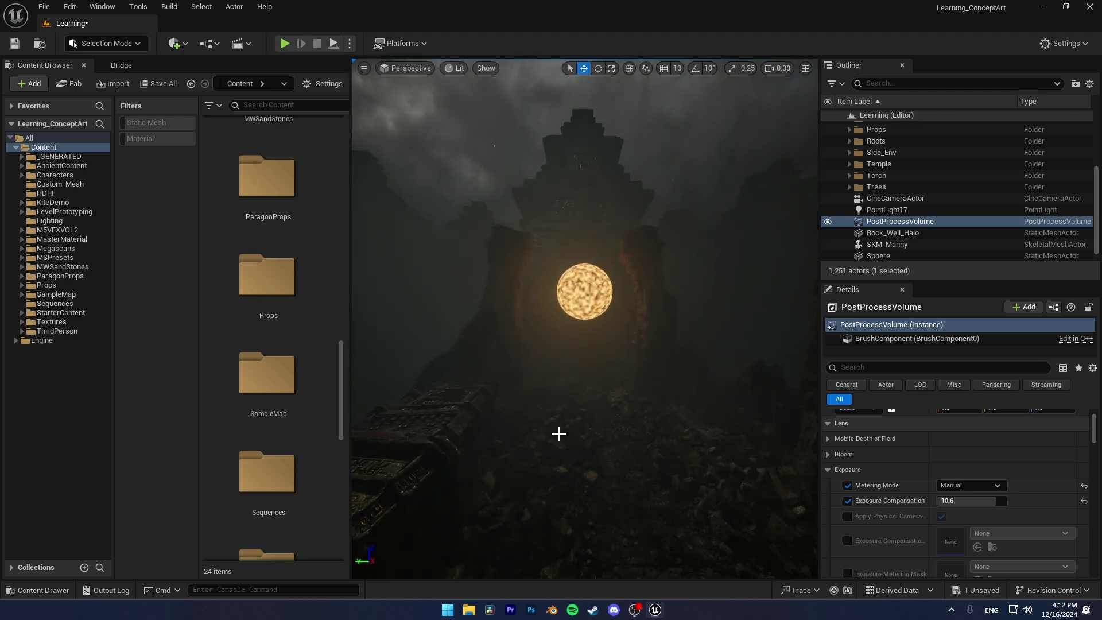
Enable the Bloom method and intensity overrides, keeping the Standard method and raising the intensity to about 0.92.
{"action": "left_click", "coordinate": [828, 470]}
{"action": "left_click", "coordinate": [828, 454]}
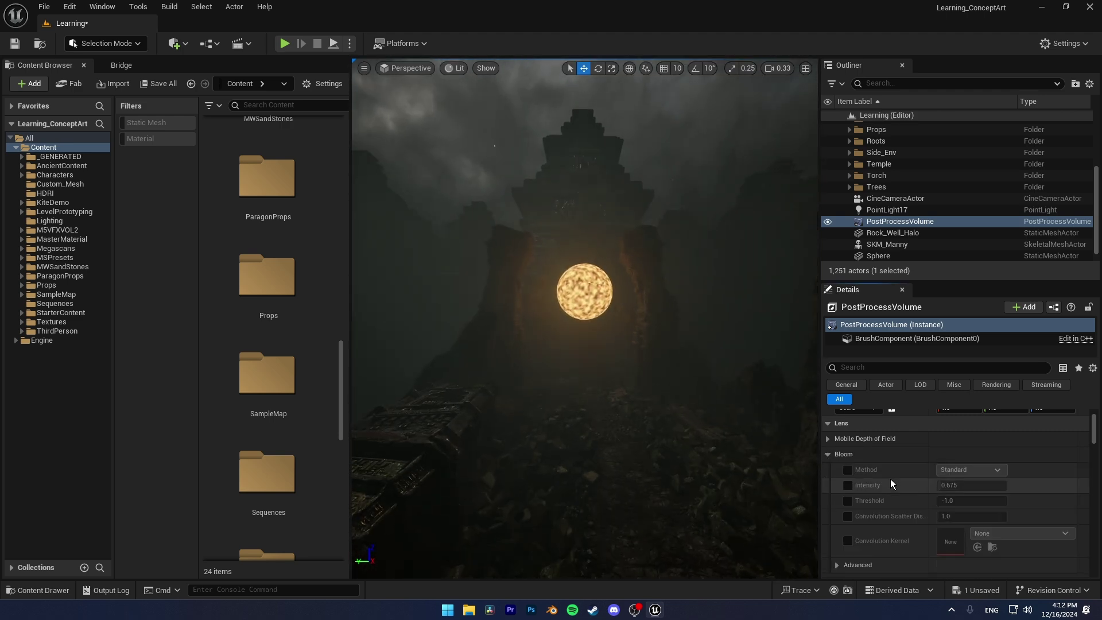
{"action": "left_click", "coordinate": [848, 470]}
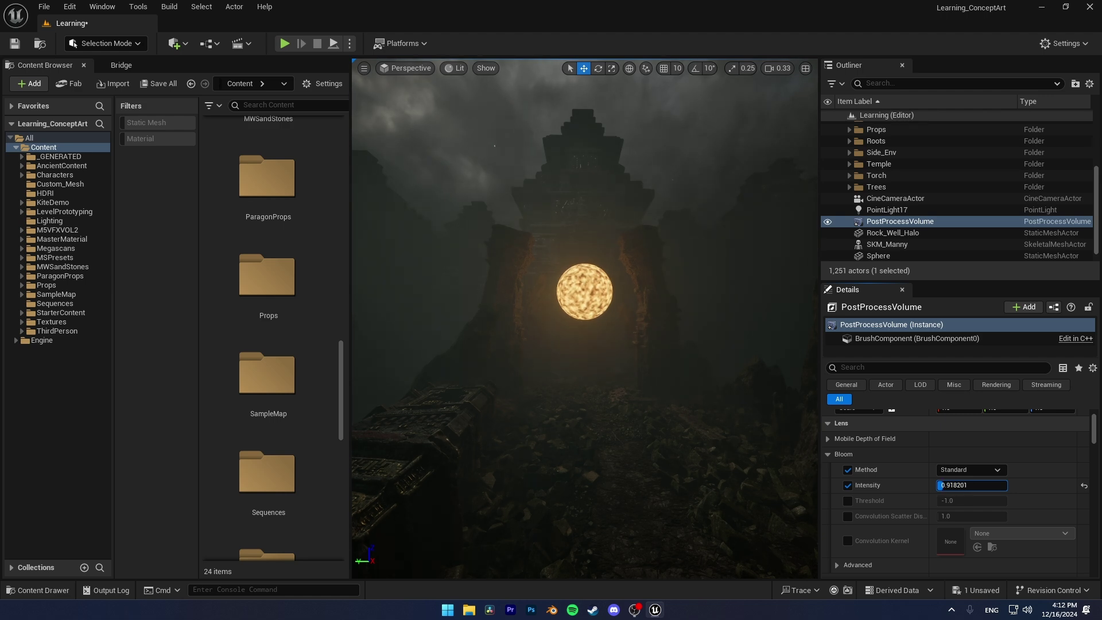
{"action": "key", "text": "s"}
{"action": "right_click_drag", "start_coordinate": [631, 442], "coordinate": [471, 448]}
{"action": "right_click_drag", "start_coordinate": [592, 435], "coordinate": [459, 411]}
Look through the volume's Camera, Local Exposure, Lens Flares, Image Effects and Depth of Field settings.
{"action": "scroll", "coordinate": [890, 512], "scroll_direction": "down", "scroll_amount": 5}
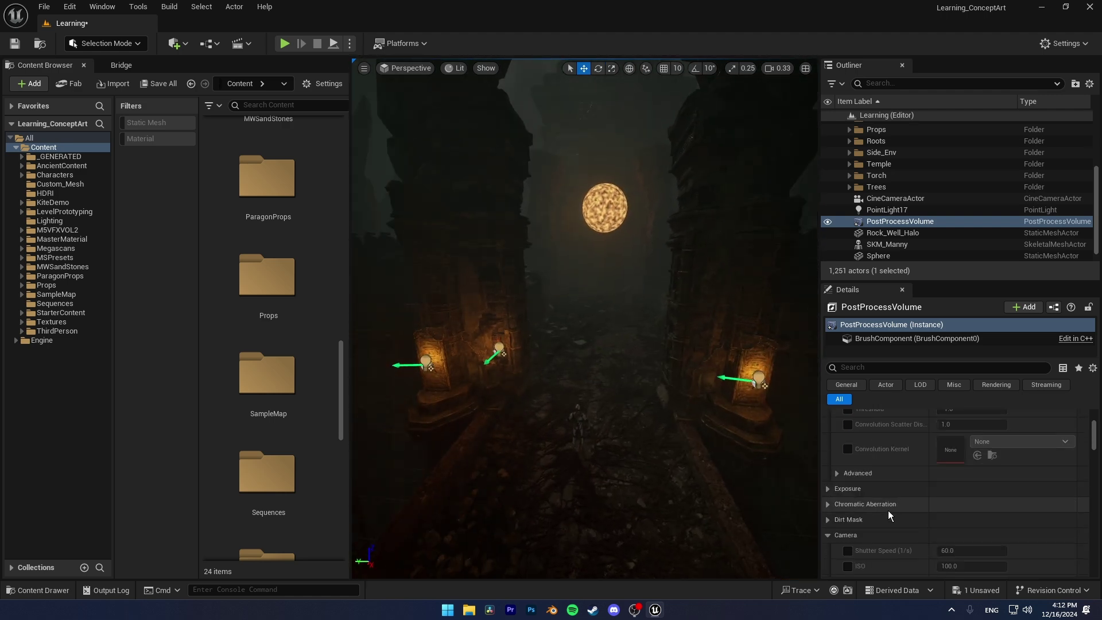
{"action": "scroll", "coordinate": [887, 510], "scroll_direction": "up", "scroll_amount": 4}
{"action": "scroll", "coordinate": [834, 477], "scroll_direction": "down", "scroll_amount": 5}
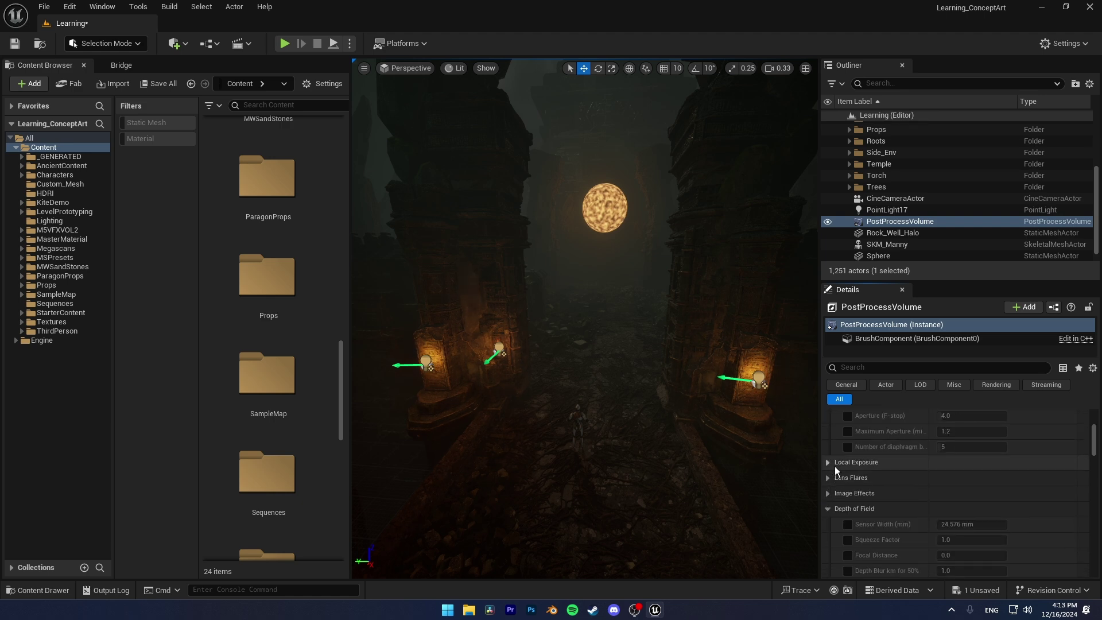
{"action": "scroll", "coordinate": [827, 512], "scroll_direction": "down", "scroll_amount": 3}
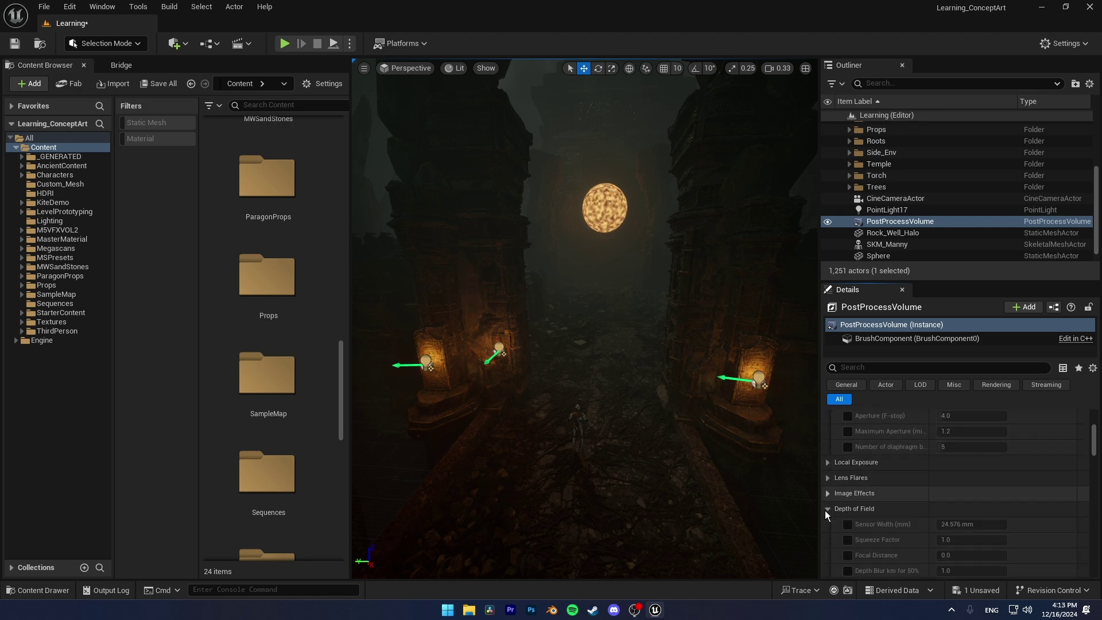
{"action": "left_click", "coordinate": [829, 463]}
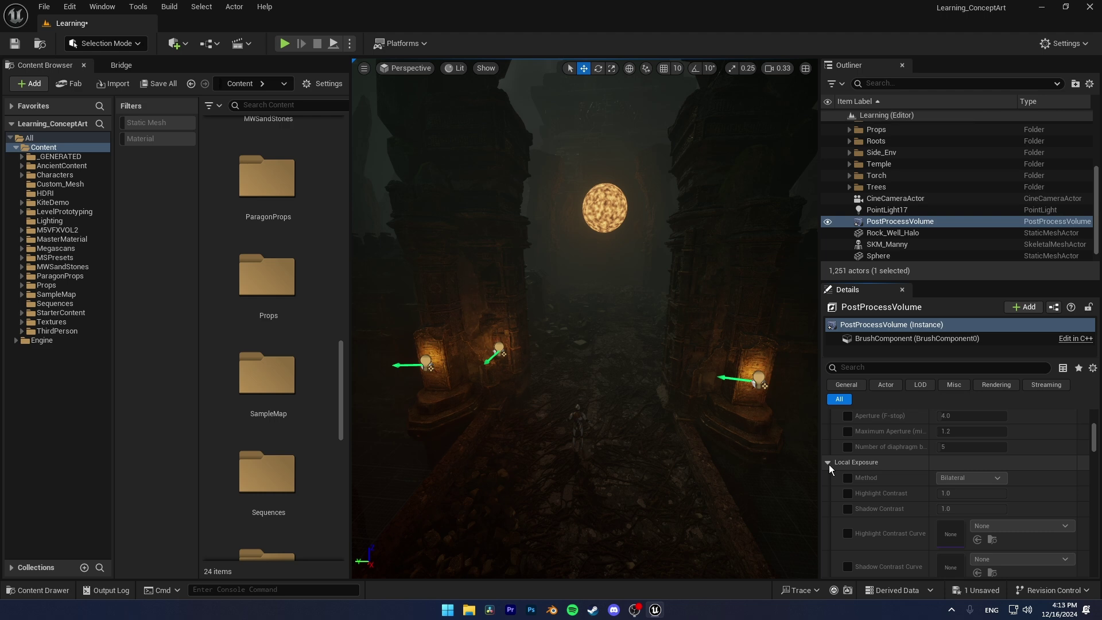
{"action": "left_click", "coordinate": [828, 463]}
{"action": "scroll", "coordinate": [941, 490], "scroll_direction": "down", "scroll_amount": 2}
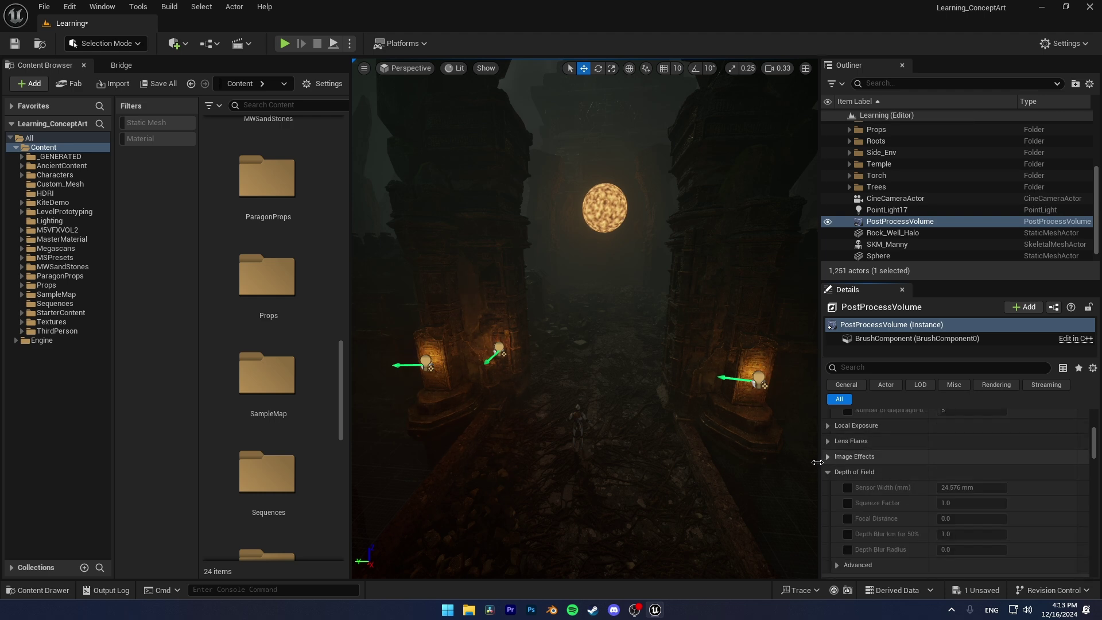
{"action": "scroll", "coordinate": [831, 477], "scroll_direction": "down", "scroll_amount": 3}
{"action": "scroll", "coordinate": [831, 478], "scroll_direction": "down", "scroll_amount": 1}
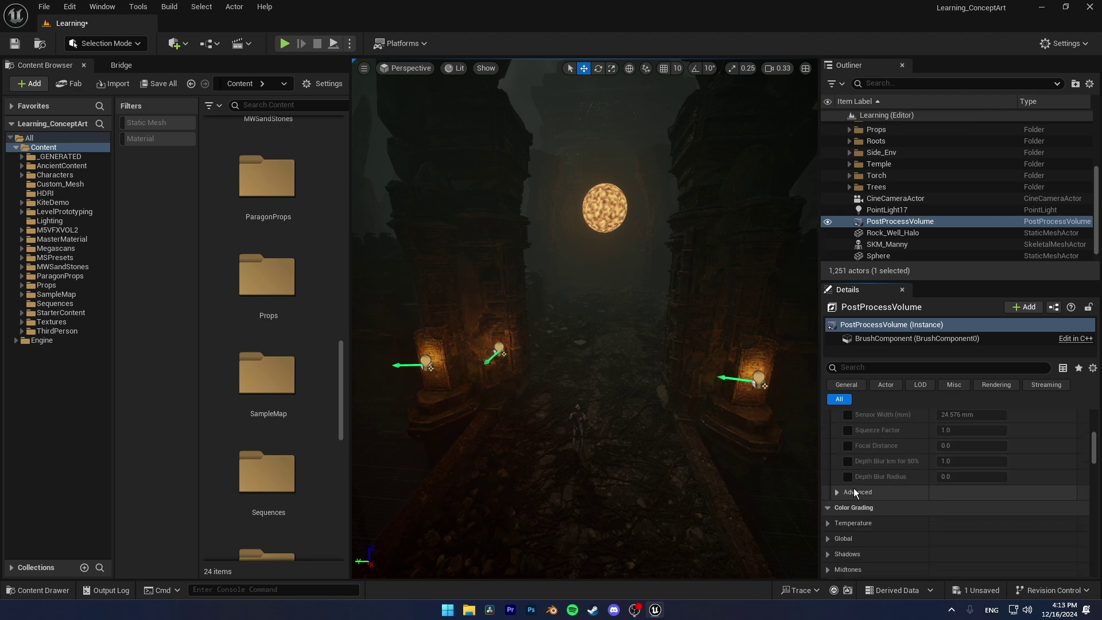
{"action": "scroll", "coordinate": [853, 488], "scroll_direction": "up", "scroll_amount": 2}
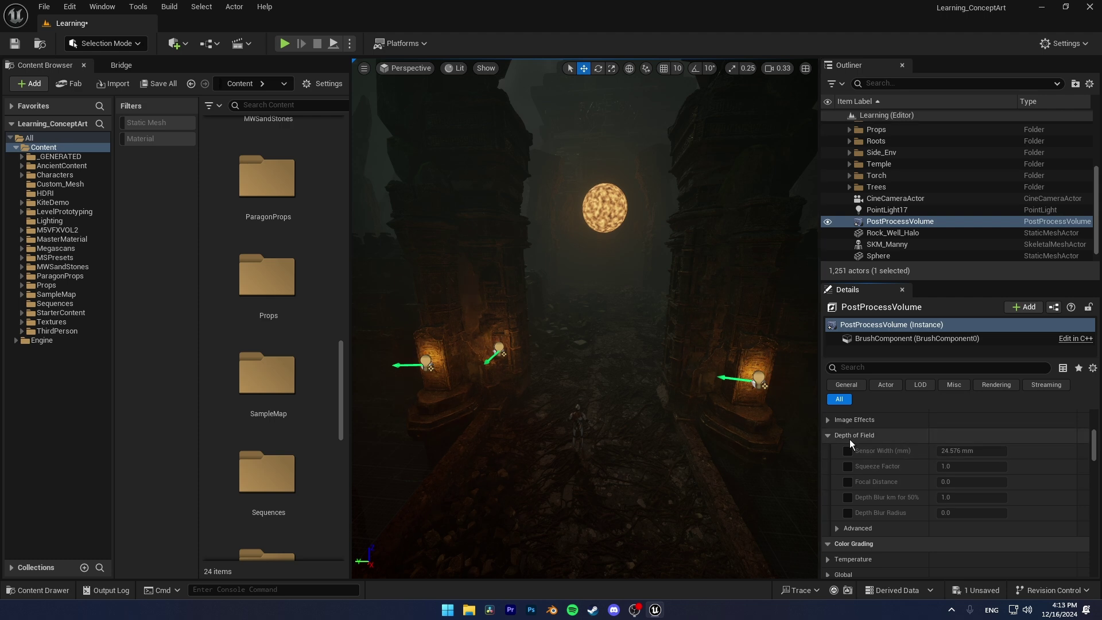
{"action": "scroll", "coordinate": [859, 515], "scroll_direction": "down", "scroll_amount": 3}
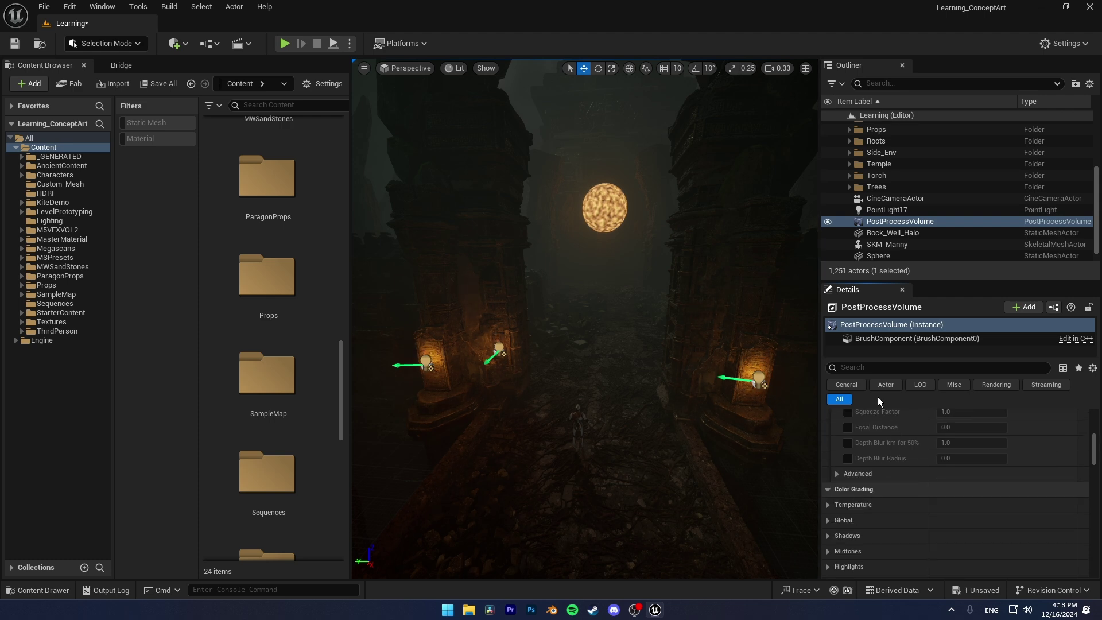
Enable the color grading temperature override and set Temp to 5500.
{"action": "scroll", "coordinate": [877, 397], "scroll_direction": "down", "scroll_amount": 2}
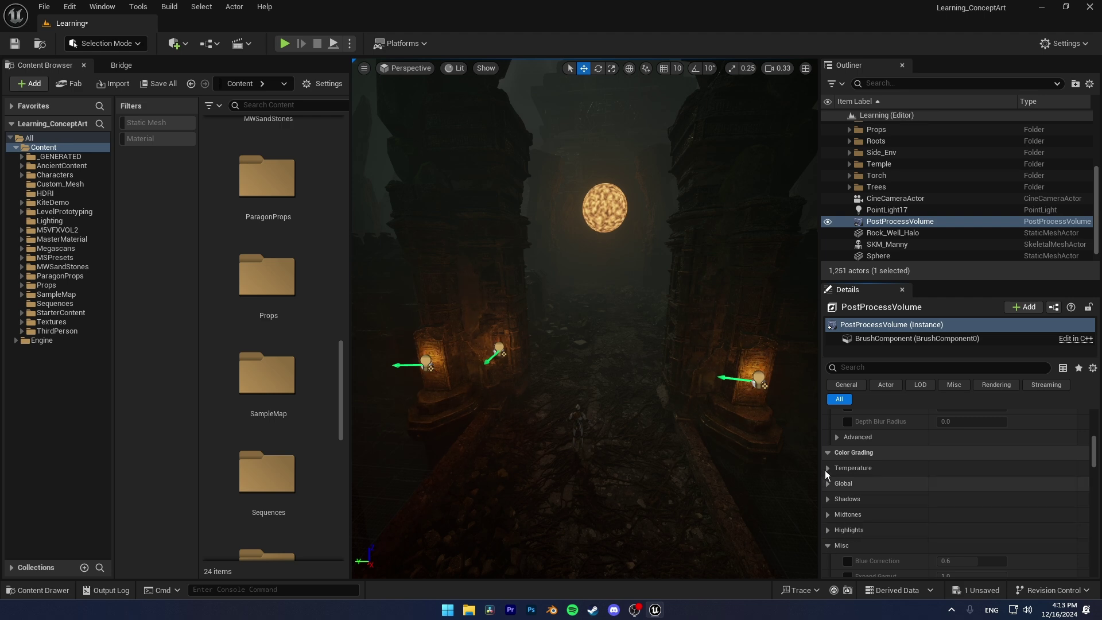
{"action": "left_click", "coordinate": [855, 468]}
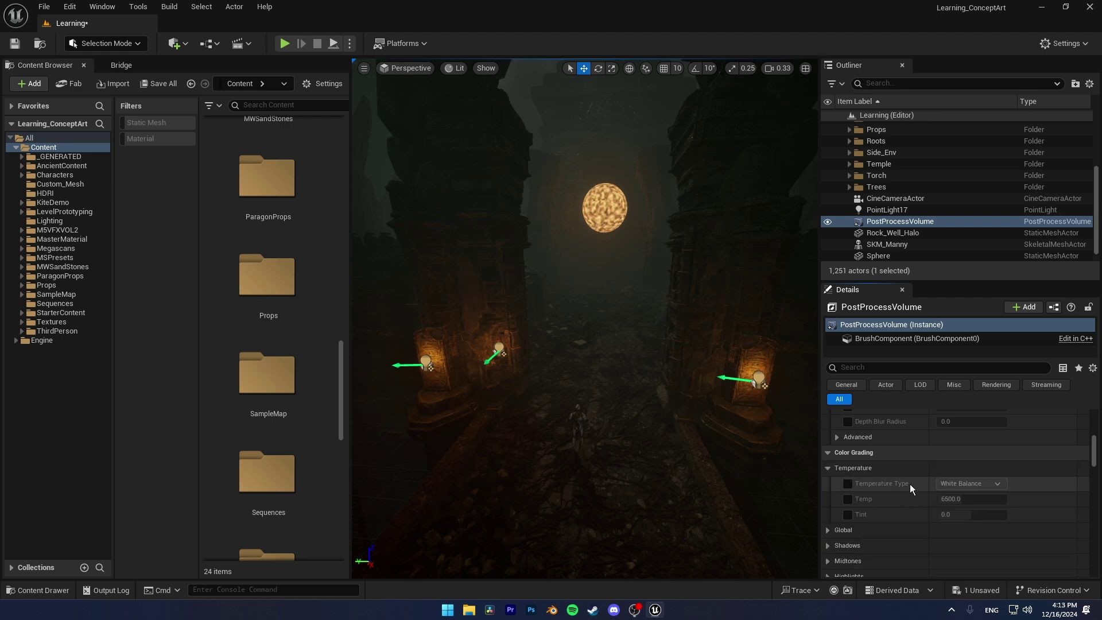
{"action": "left_click", "coordinate": [848, 498]}
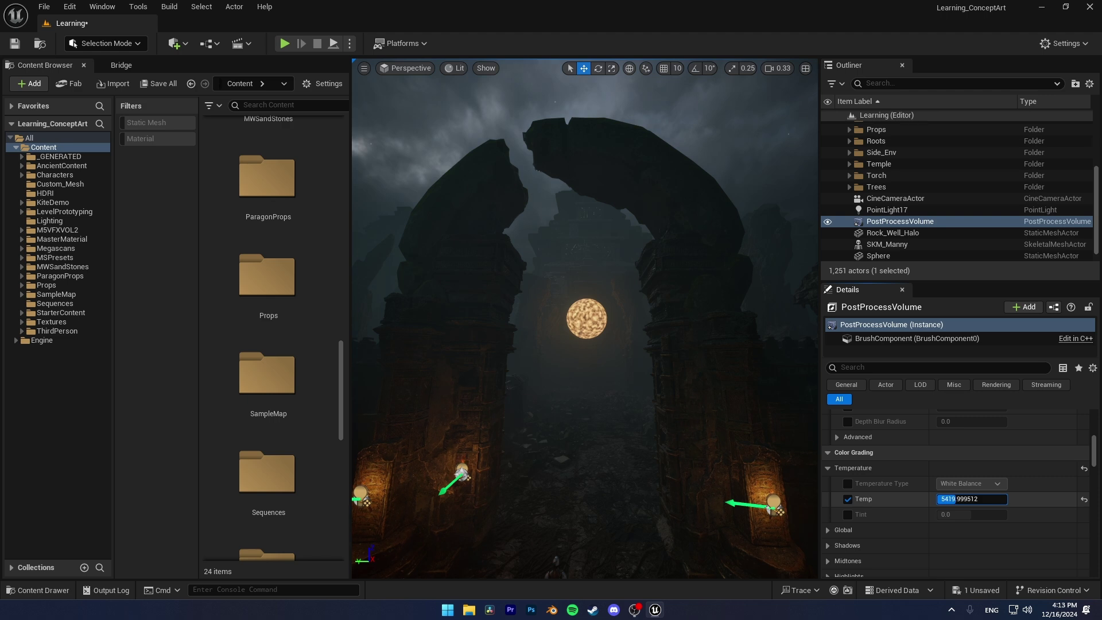
{"action": "left_click_drag", "start_coordinate": [955, 499], "coordinate": [955, 500]}
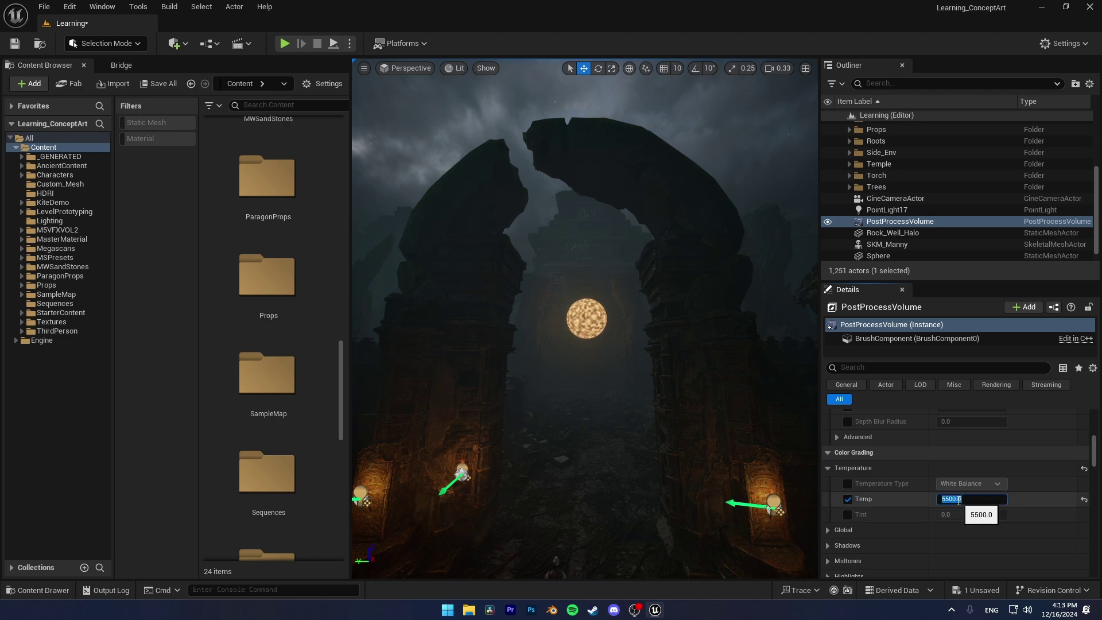
{"action": "key", "text": "s"}
{"action": "mouse_move", "coordinate": [554, 354]}
{"action": "right_mouse_down"}
{"action": "mouse_move", "coordinate": [543, 419]}
{"action": "mouse_move", "coordinate": [551, 313]}
{"action": "mouse_move", "coordinate": [551, 361]}
{"action": "right_mouse_up"}
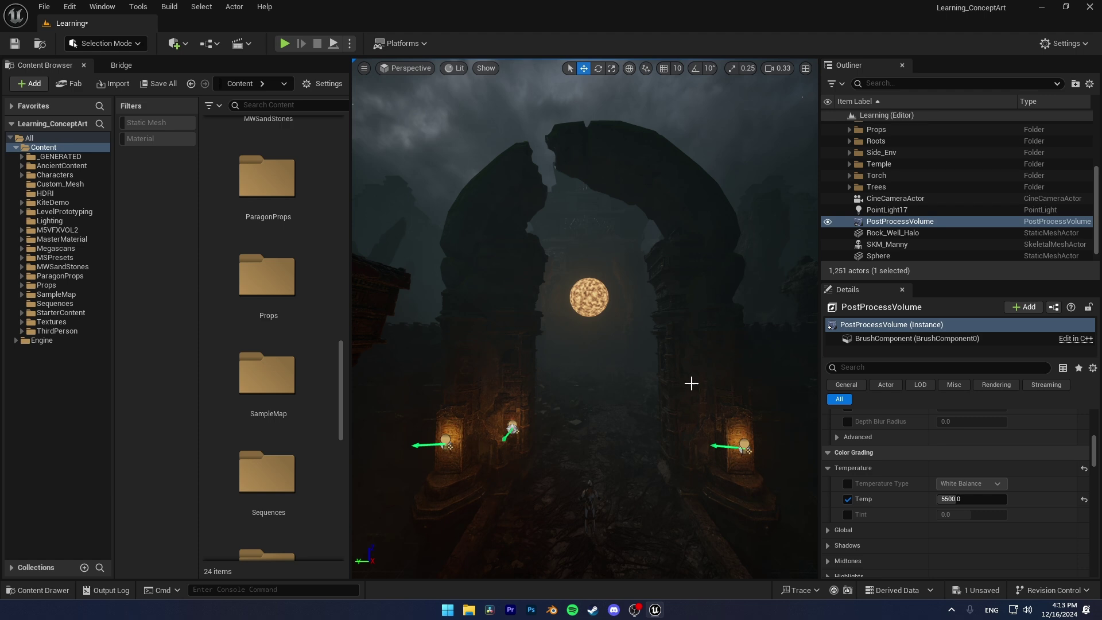
Enable Saturation in the Global color grading settings and raise it to about 1.18.
{"action": "scroll", "coordinate": [867, 515], "scroll_direction": "down", "scroll_amount": 3}
{"action": "left_click", "coordinate": [827, 457]}
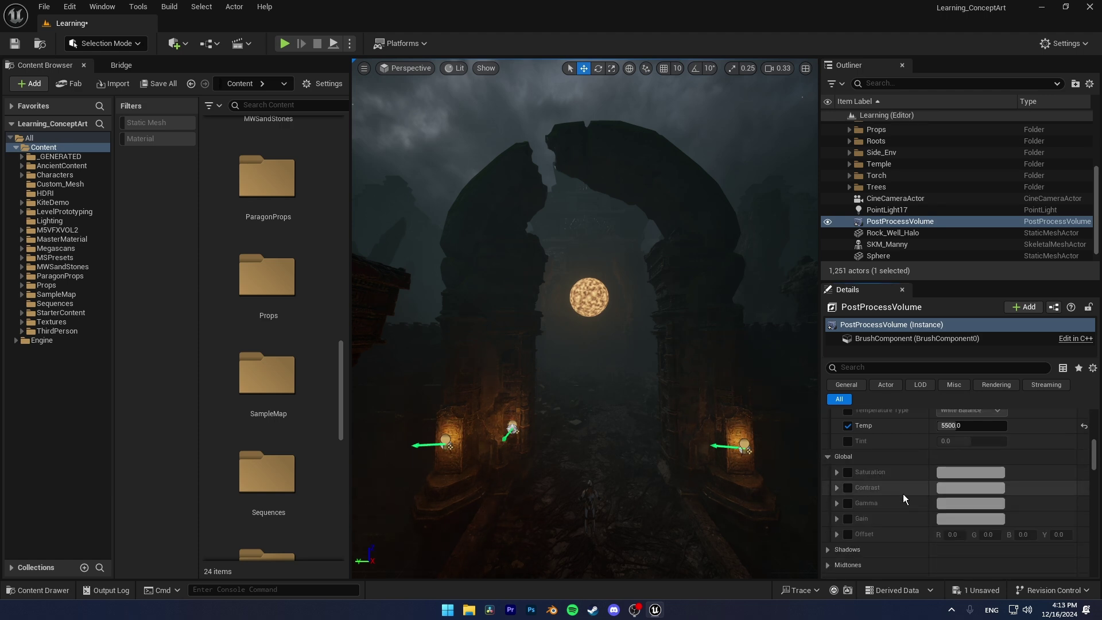
{"action": "scroll", "coordinate": [859, 478], "scroll_direction": "down", "scroll_amount": 1}
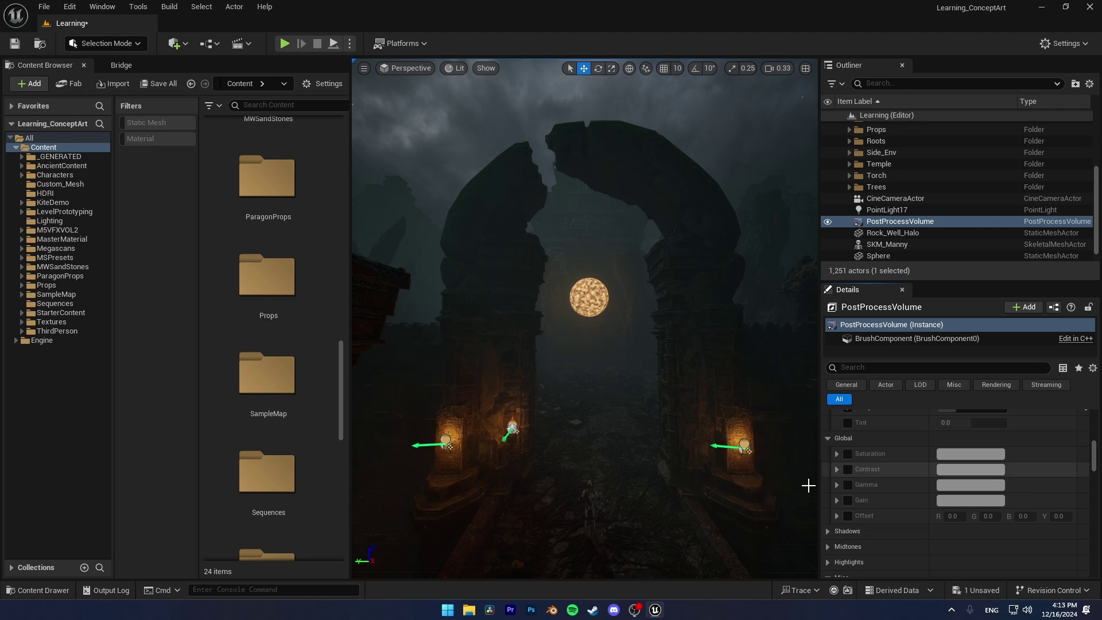
{"action": "left_click", "coordinate": [848, 454]}
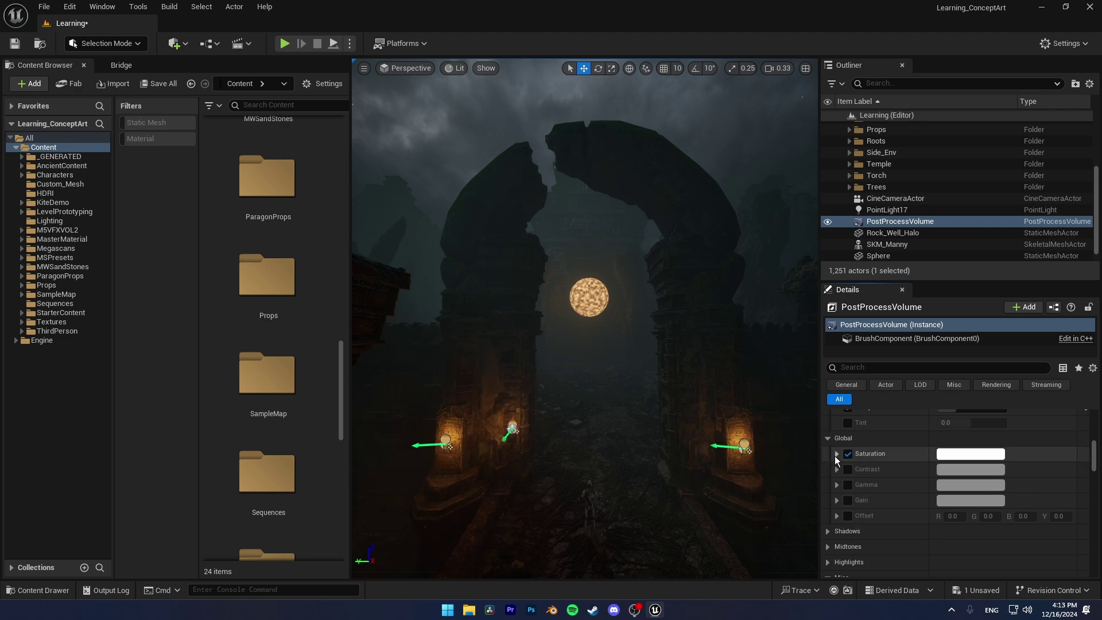
{"action": "left_click", "coordinate": [836, 454]}
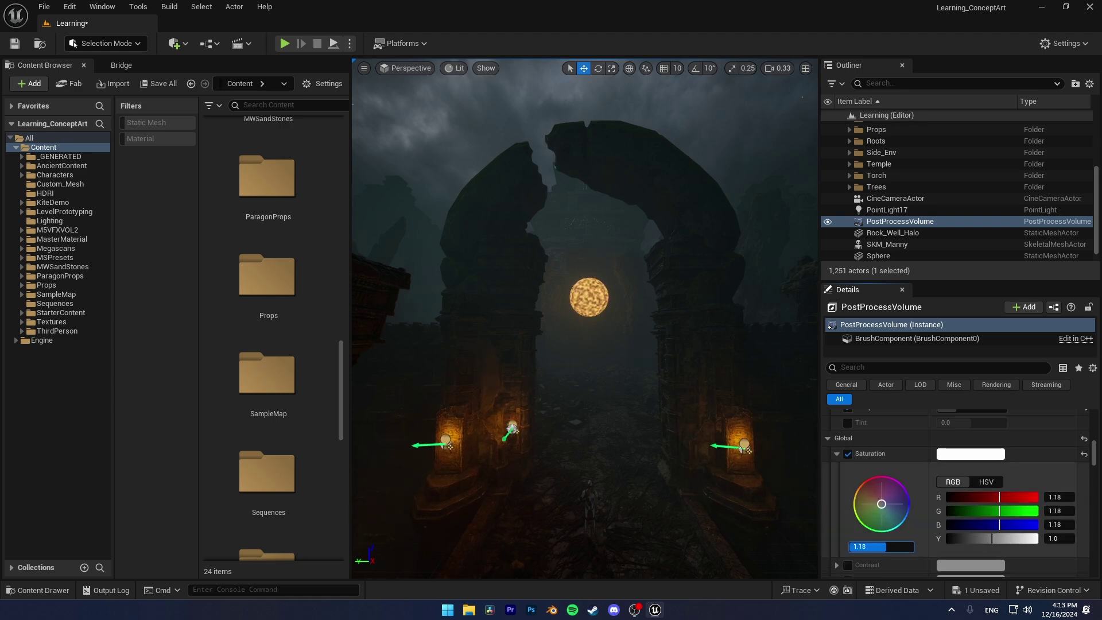
{"action": "left_click", "coordinate": [836, 454]}
Enable Contrast in the Global color grading settings and raise it to about 1.05.
{"action": "left_click", "coordinate": [836, 469]}
{"action": "scroll", "coordinate": [873, 527], "scroll_direction": "down", "scroll_amount": 3}
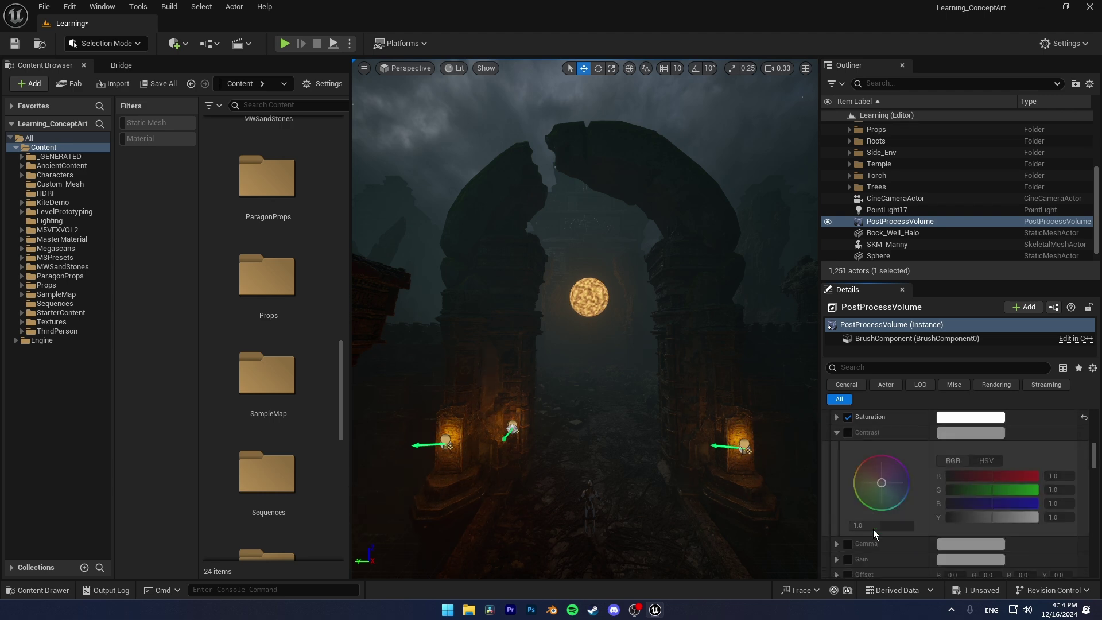
{"action": "left_click", "coordinate": [848, 415]}
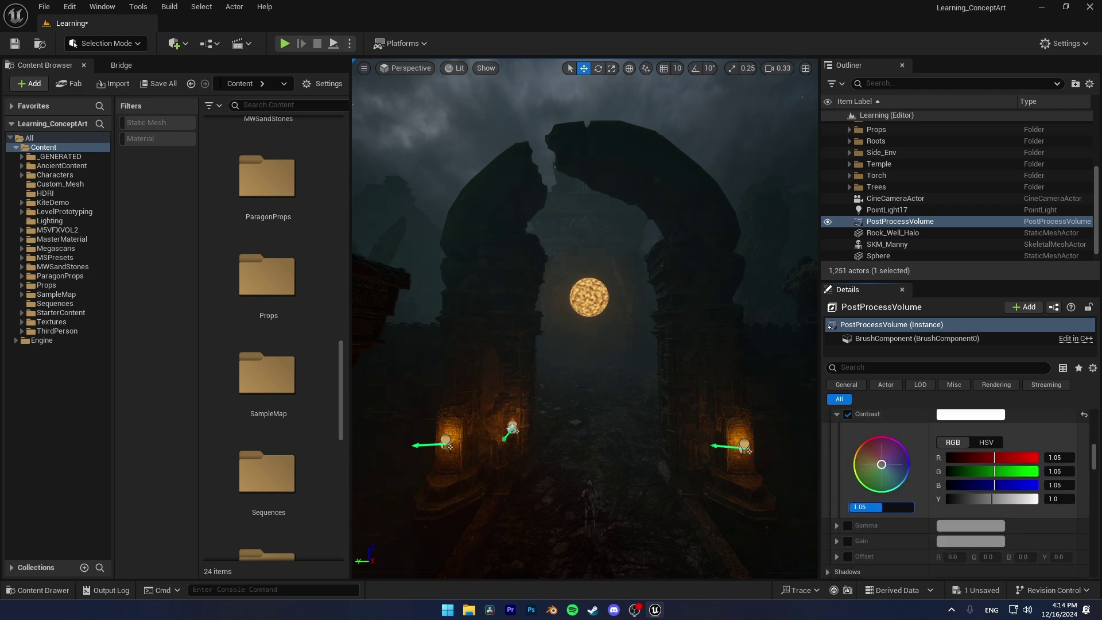
Lower the Global Contrast to about 1.04, and enable Gamma and reduce it to about 0.96.
{"action": "left_click_drag", "start_coordinate": [879, 507], "coordinate": [876, 507]}
{"action": "scroll", "coordinate": [872, 505], "scroll_direction": "down", "scroll_amount": 3}
{"action": "left_click", "coordinate": [847, 471]}
{"action": "left_click", "coordinate": [837, 470]}
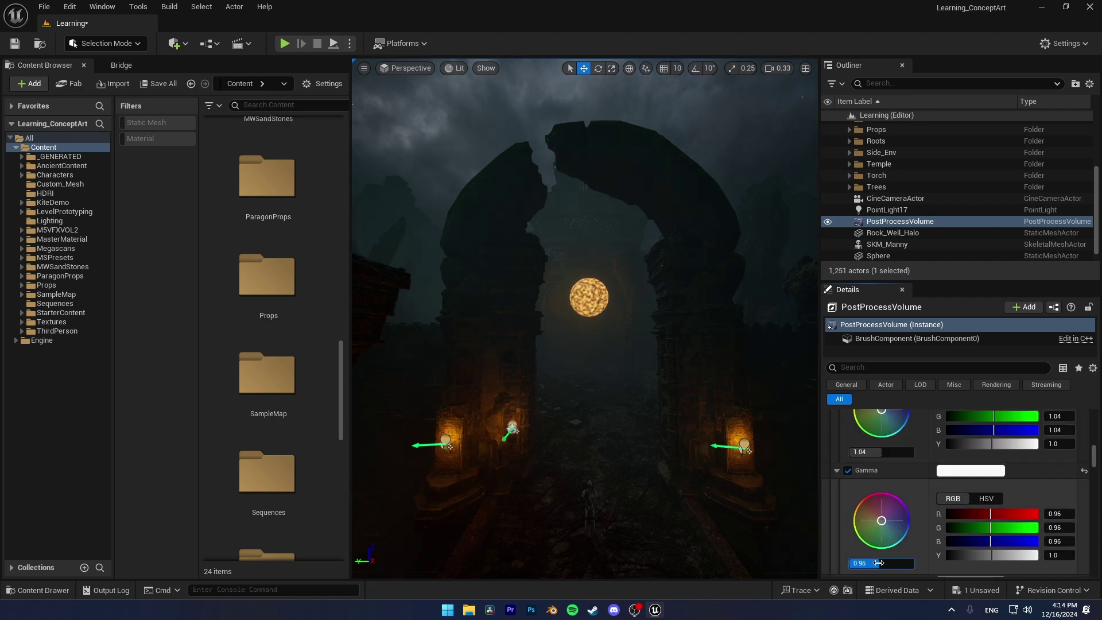
Pull back from the temple arch and toggle the post process volume's visibility off and on to compare the scene with and without it.
{"action": "key", "text": "s"}
{"action": "right_click_drag", "start_coordinate": [740, 447], "coordinate": [742, 463]}
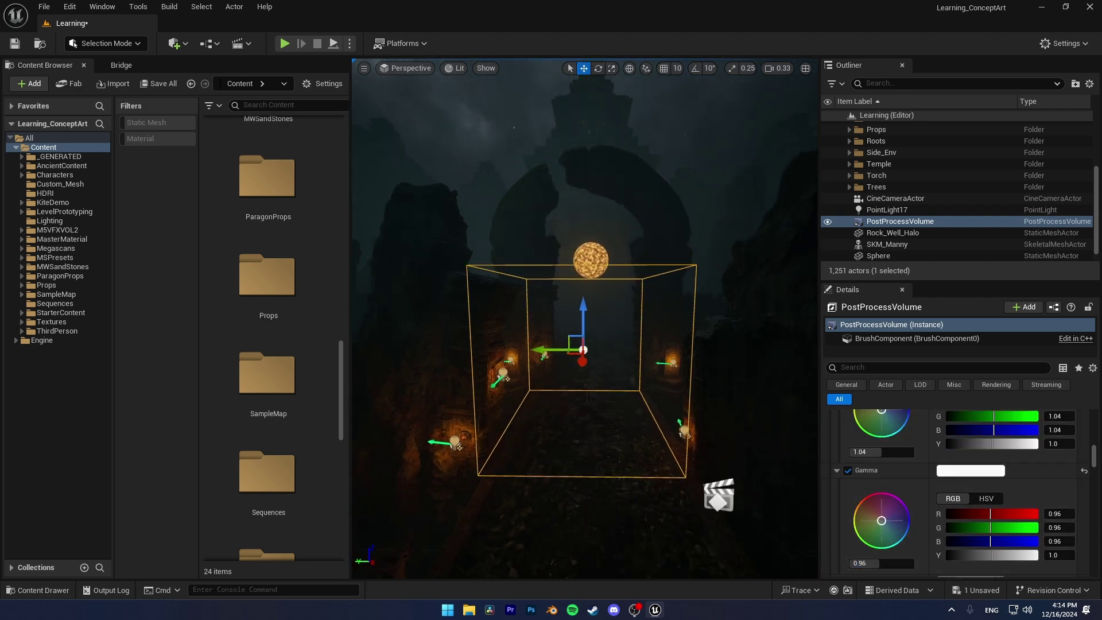
{"action": "mouse_move", "coordinate": [541, 386]}
{"action": "right_mouse_down"}
{"action": "mouse_move", "coordinate": [539, 365]}
{"action": "mouse_move", "coordinate": [541, 385]}
{"action": "right_mouse_up"}
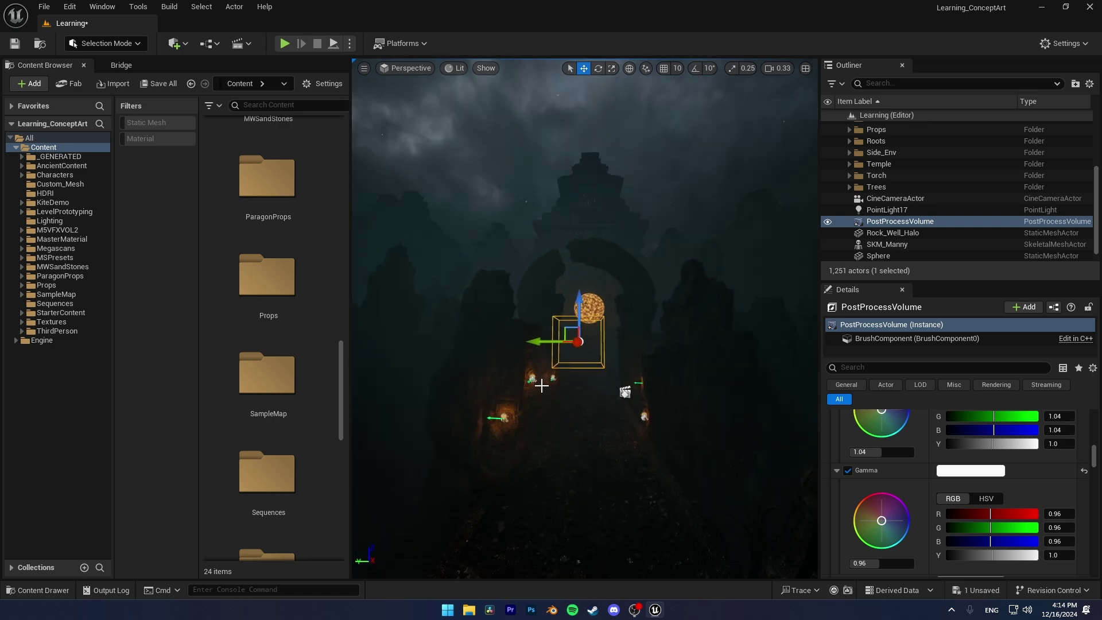
{"action": "left_click", "coordinate": [827, 222]}
{"action": "left_click", "coordinate": [827, 222]}
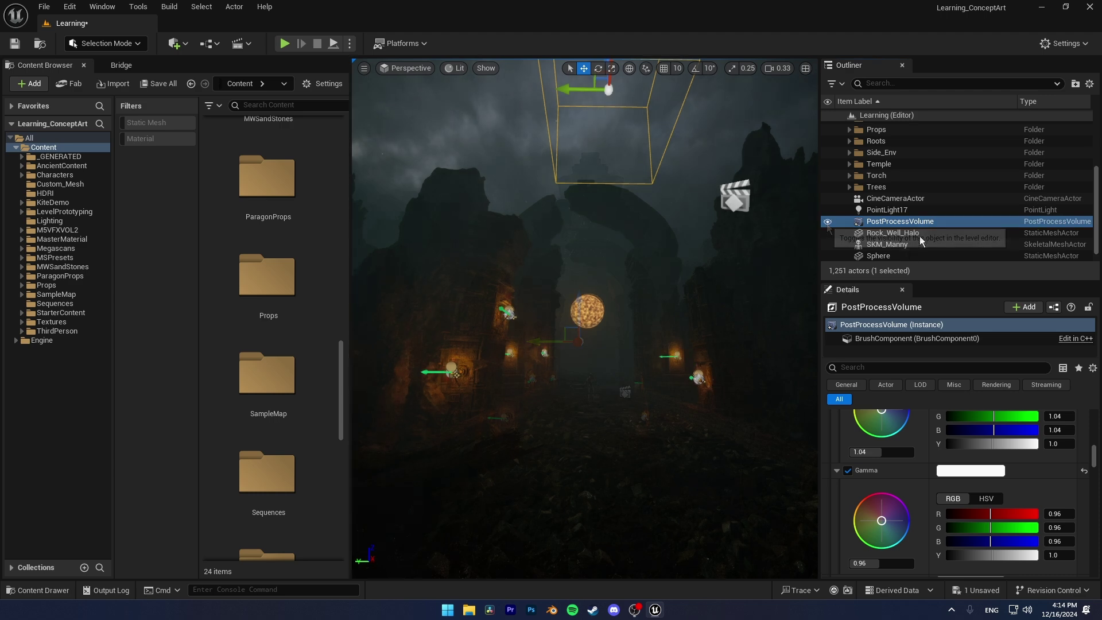
Enable the Global Illumination Method override with Lumen and expand the Lumen Global Illumination settings.
{"action": "scroll", "coordinate": [920, 241], "scroll_direction": "down", "scroll_amount": 1}
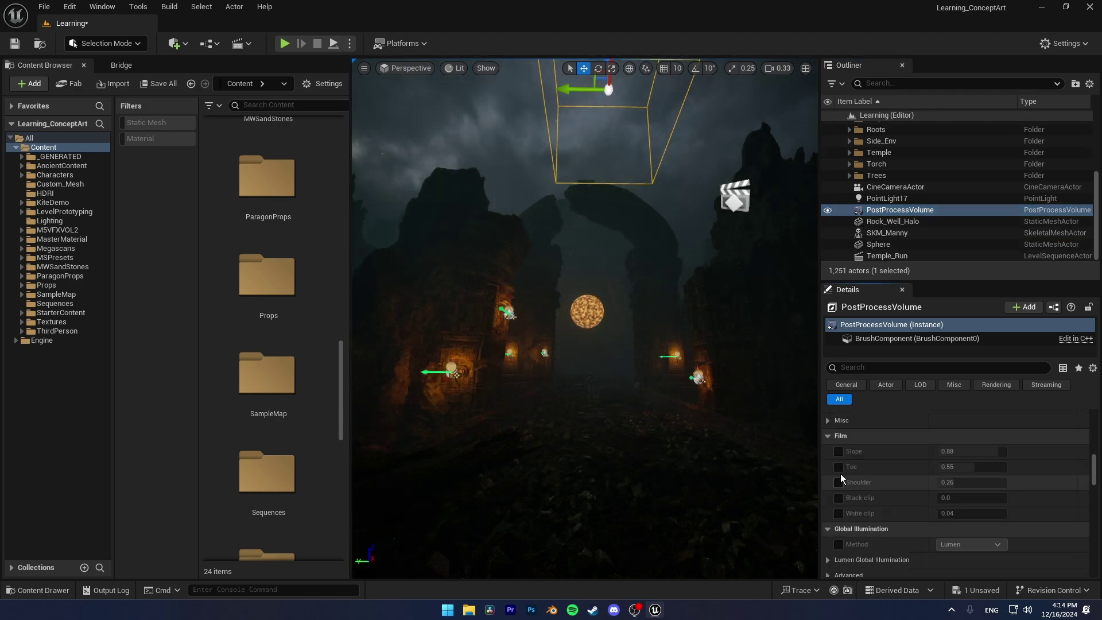
{"action": "scroll", "coordinate": [832, 523], "scroll_direction": "down", "scroll_amount": 2}
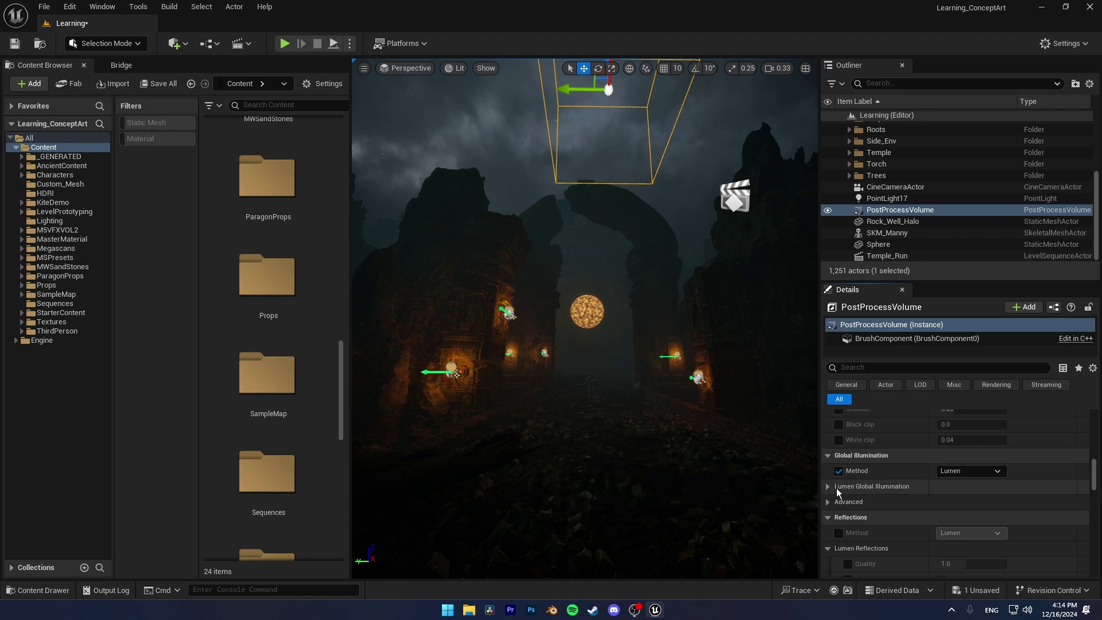
{"action": "left_click", "coordinate": [829, 487]}
Try the MegaLights override under Rendering Features and switch it off again.
{"action": "scroll", "coordinate": [893, 487], "scroll_direction": "down", "scroll_amount": 10}
{"action": "scroll", "coordinate": [863, 492], "scroll_direction": "down", "scroll_amount": 2}
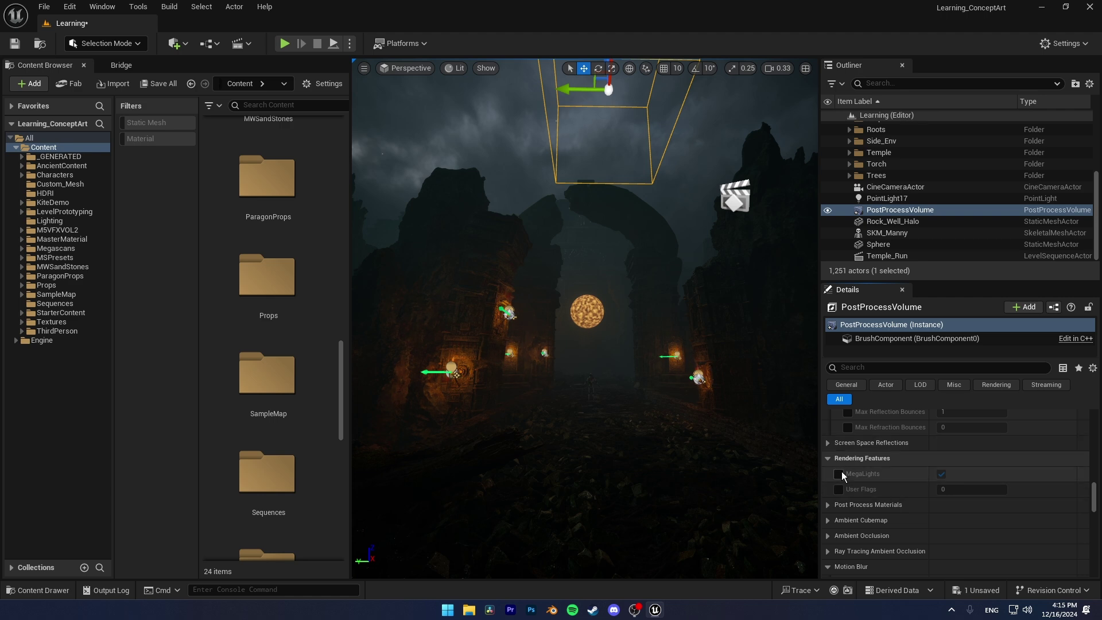
{"action": "left_click", "coordinate": [839, 473]}
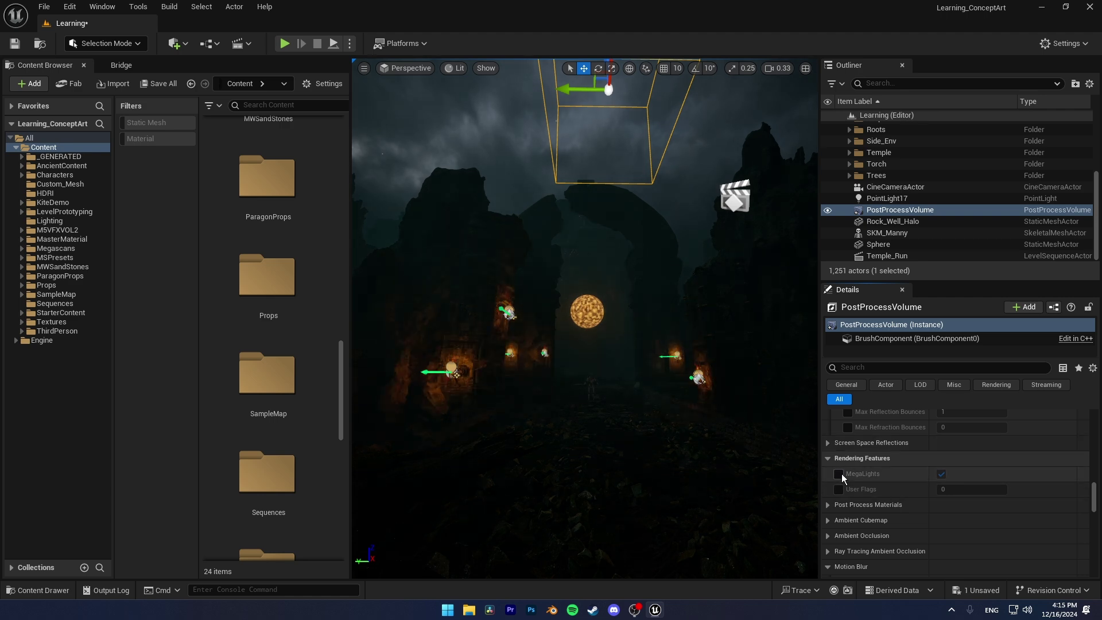
{"action": "left_click", "coordinate": [839, 473]}
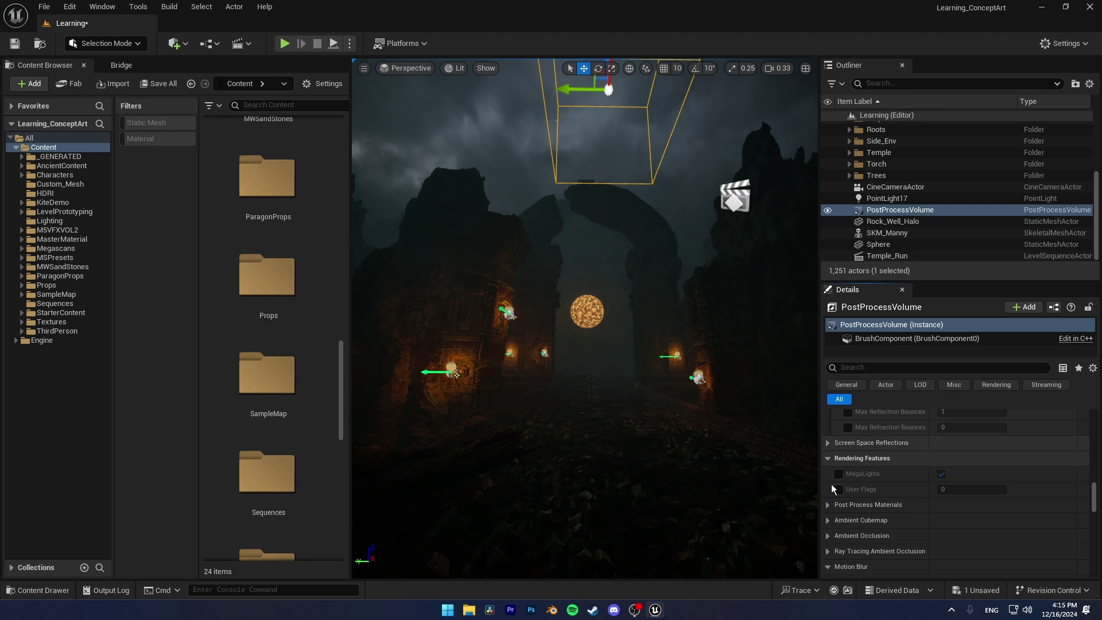
Review the Motion Blur section and the volume's remaining settings, and inspect the temple scene from other viewpoints.
{"action": "scroll", "coordinate": [832, 499], "scroll_direction": "down", "scroll_amount": 3}
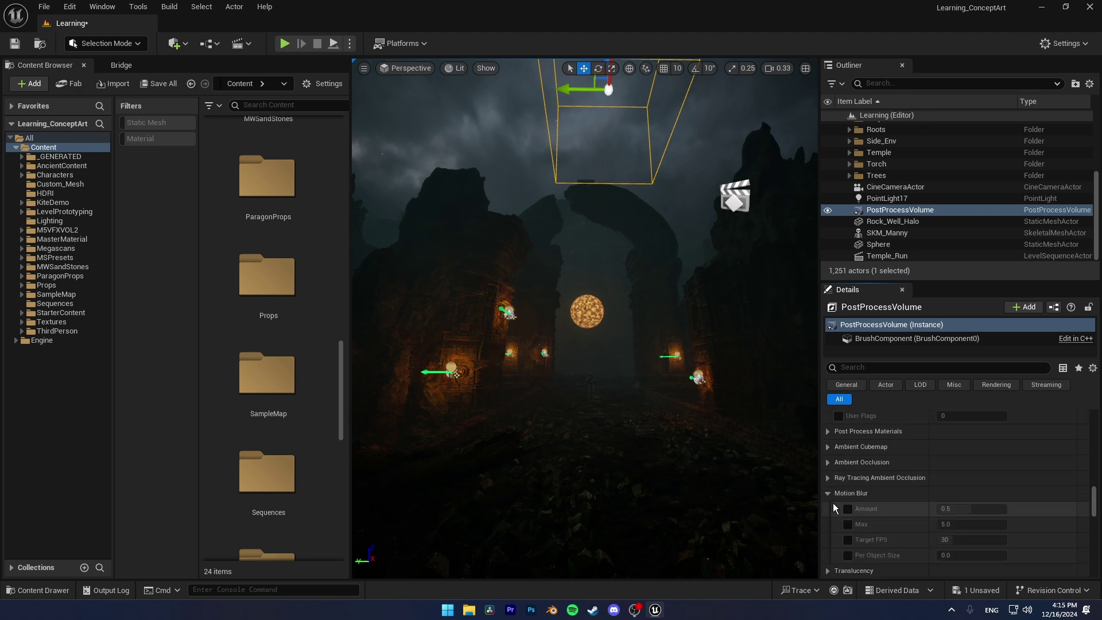
{"action": "scroll", "coordinate": [830, 502], "scroll_direction": "down", "scroll_amount": 10}
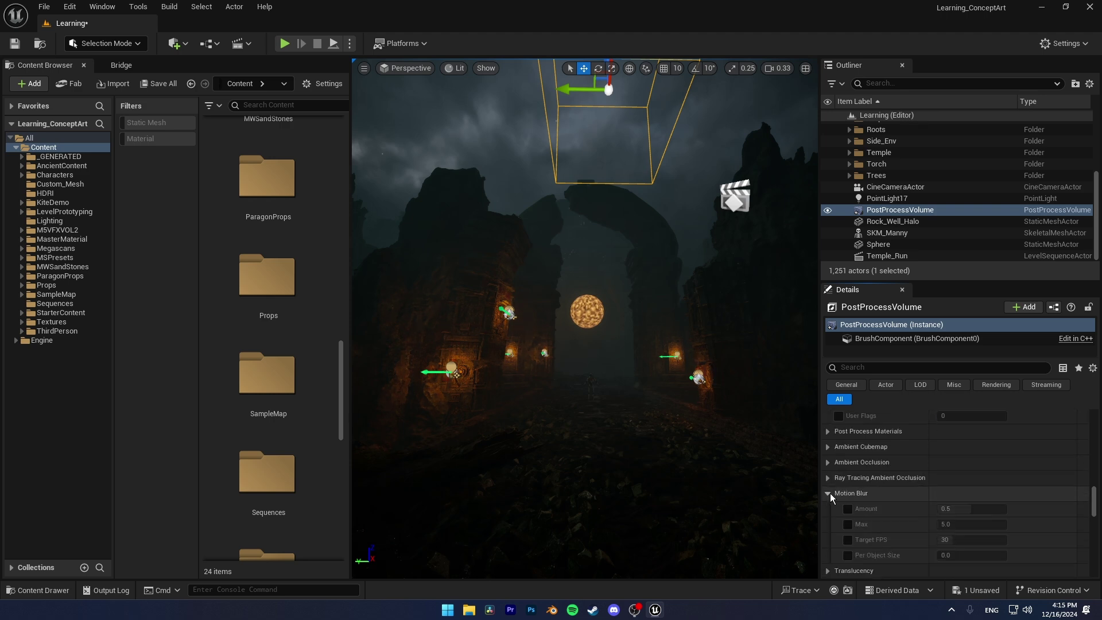
{"action": "mouse_move", "coordinate": [585, 319]}
{"action": "right_mouse_down"}
{"action": "mouse_move", "coordinate": [586, 247]}
{"action": "mouse_move", "coordinate": [582, 351]}
{"action": "mouse_move", "coordinate": [584, 318]}
{"action": "right_mouse_up"}
{"action": "key", "text": "w"}
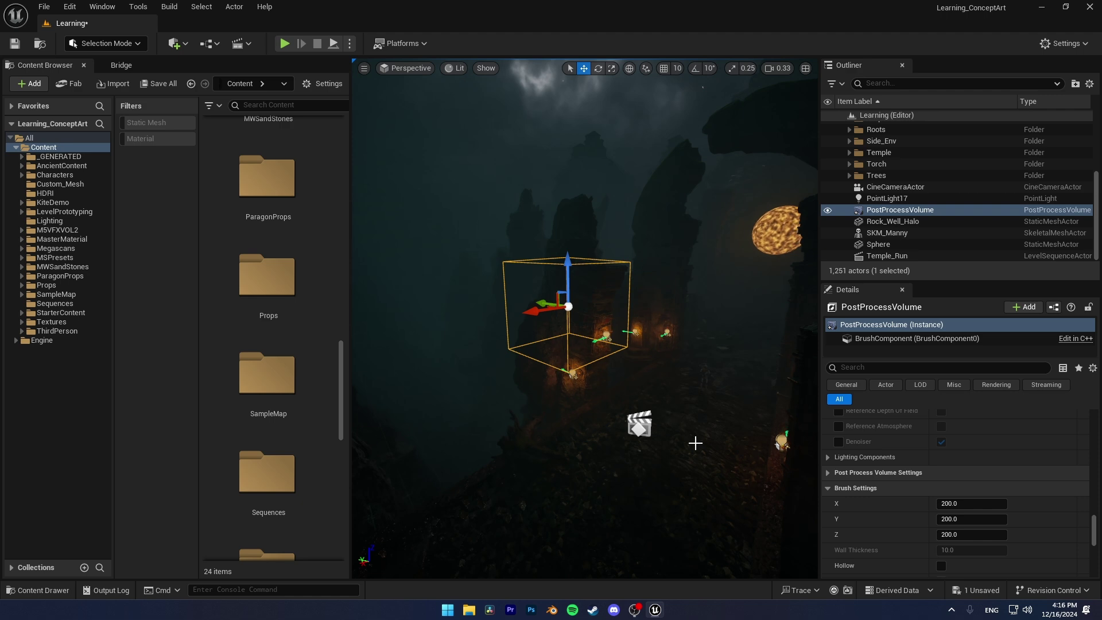
{"action": "right_click_drag", "start_coordinate": [695, 442], "coordinate": [695, 442]}
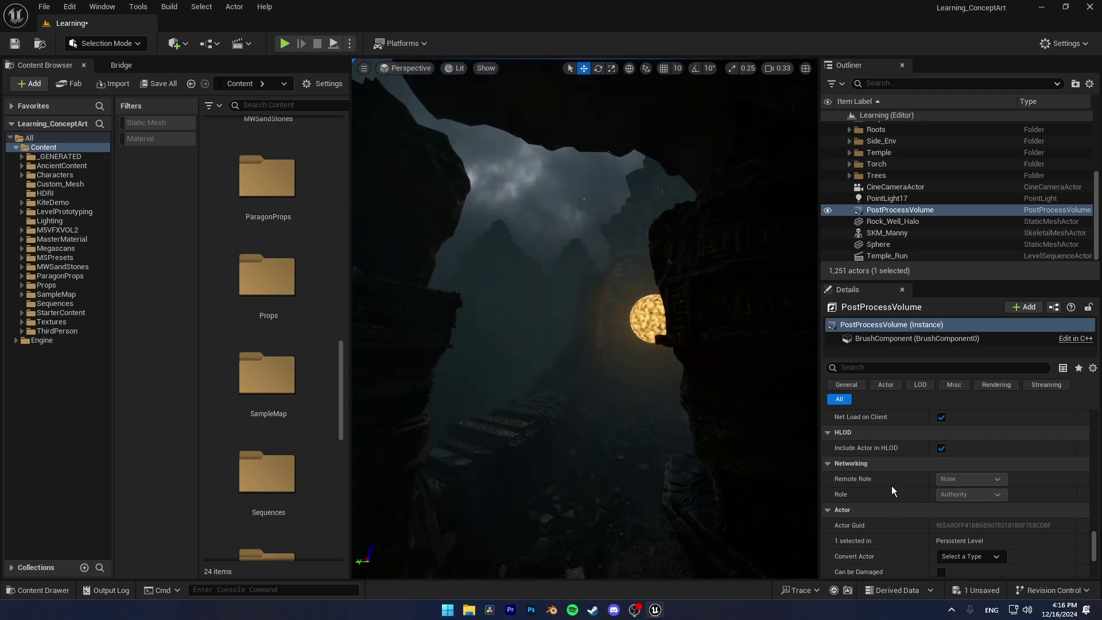
Filter the volume's settings by "dept" and find the Depth of Field section.
{"action": "scroll", "coordinate": [887, 465], "scroll_direction": "up", "scroll_amount": 15}
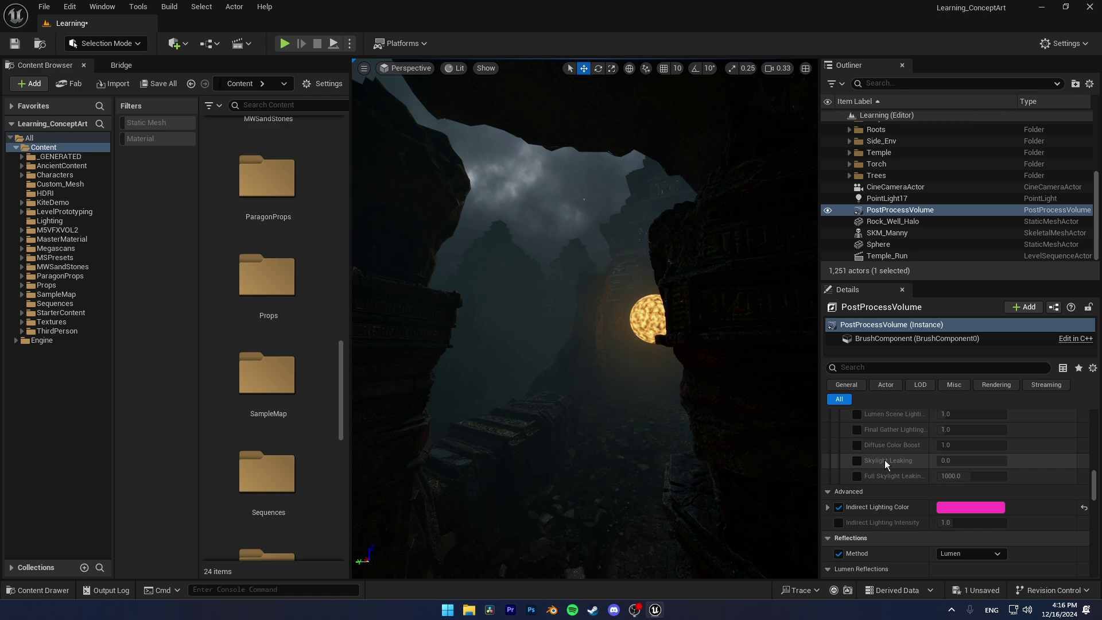
{"action": "scroll", "coordinate": [884, 459], "scroll_direction": "up", "scroll_amount": 10}
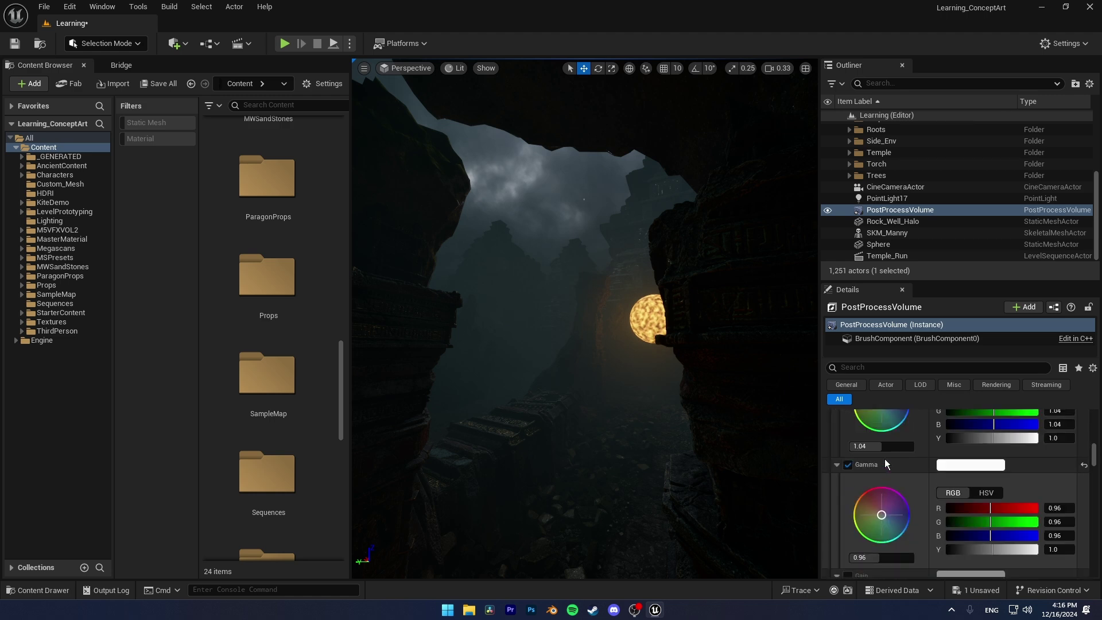
{"action": "left_click", "coordinate": [875, 367]}
{"action": "type", "text": "d"}
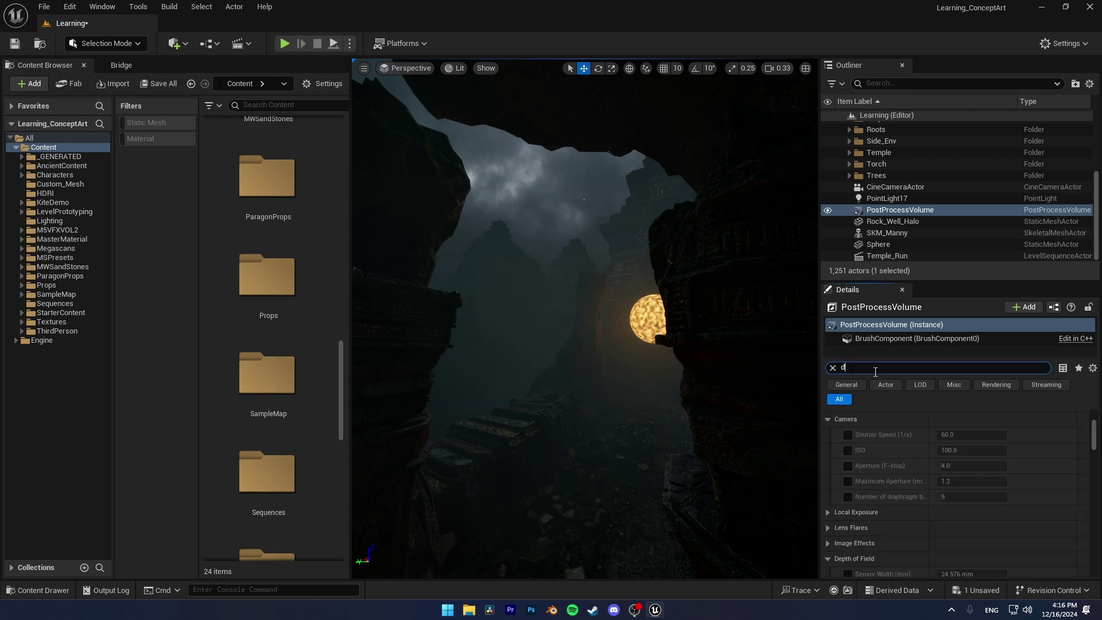
{"action": "type", "text": "e"}
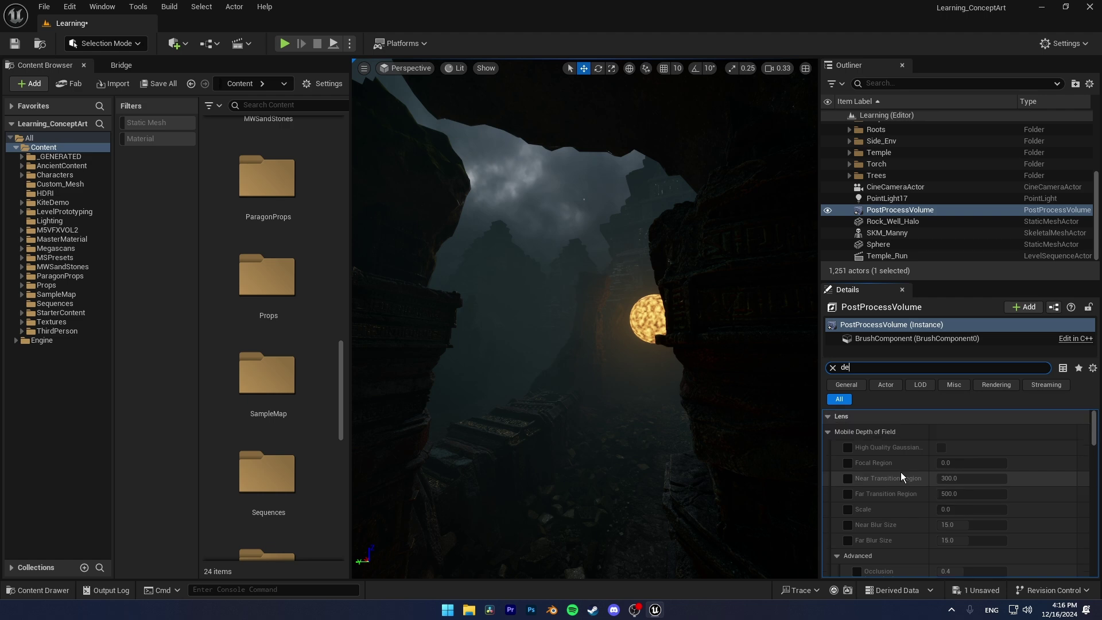
{"action": "type", "text": "pt"}
{"action": "scroll", "coordinate": [892, 501], "scroll_direction": "down", "scroll_amount": 3}
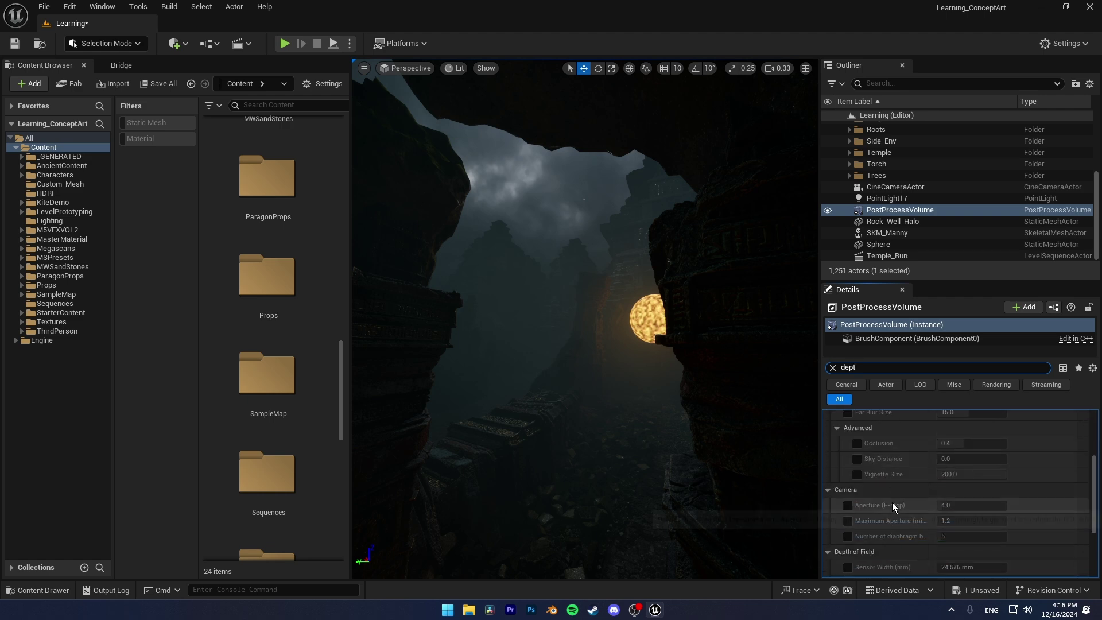
{"action": "scroll", "coordinate": [874, 515], "scroll_direction": "down", "scroll_amount": 3}
Enable the Sensor Width, Squeeze Factor and Focal Distance overrides for Depth of Field and reduce Focal Distance to 1.
{"action": "left_click", "coordinate": [848, 493]}
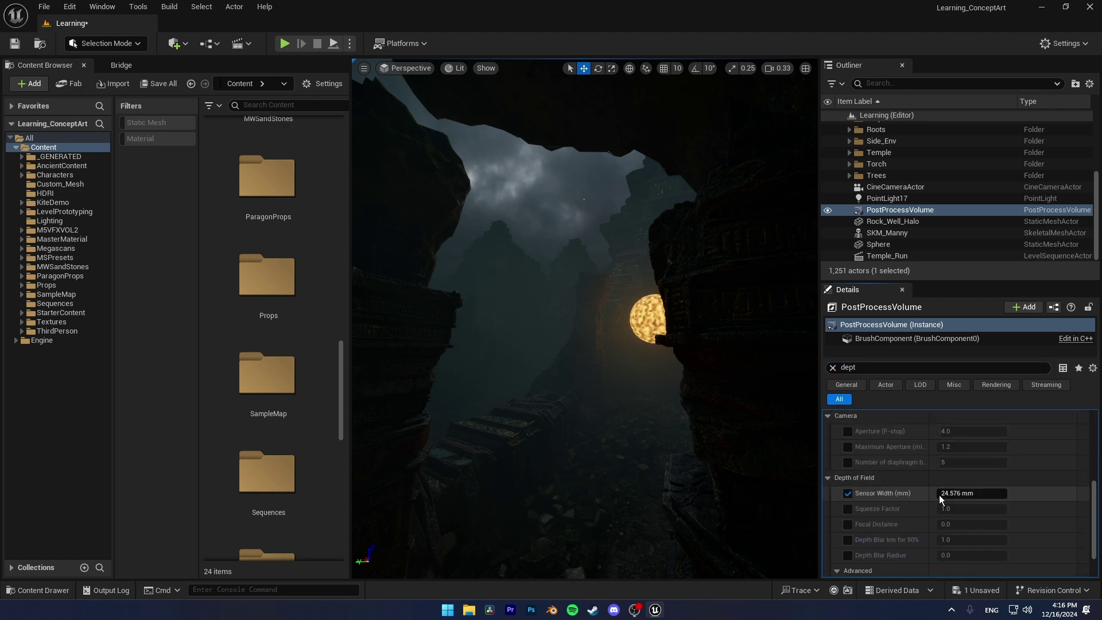
{"action": "left_click", "coordinate": [850, 525]}
{"action": "left_click_drag", "start_coordinate": [954, 524], "coordinate": [1001, 524]}
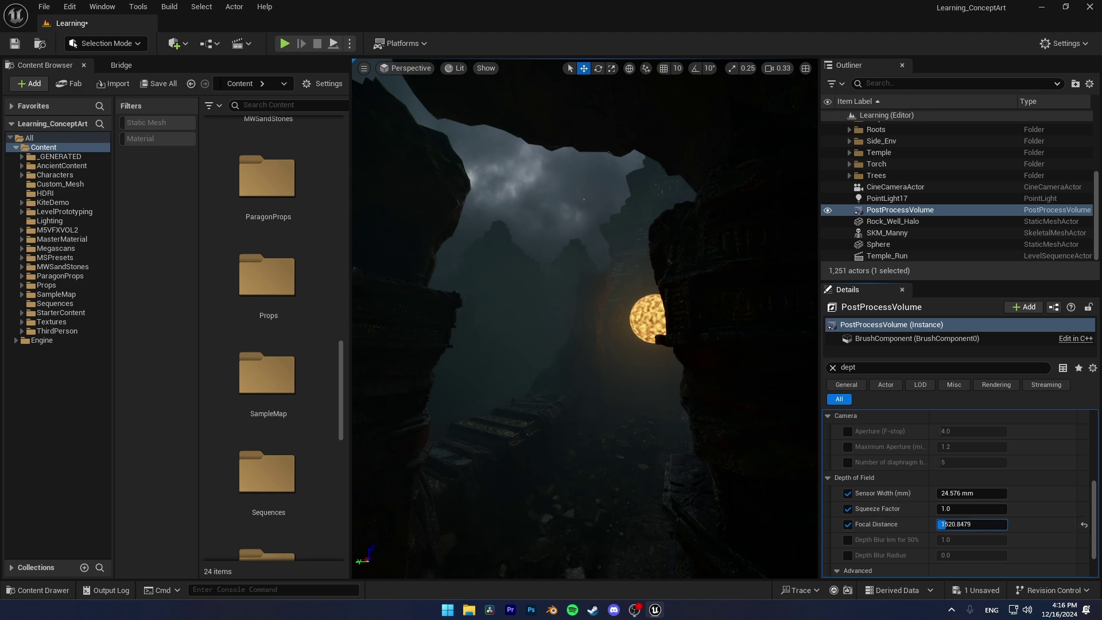
{"action": "left_click_drag", "start_coordinate": [939, 524], "coordinate": [937, 524]}
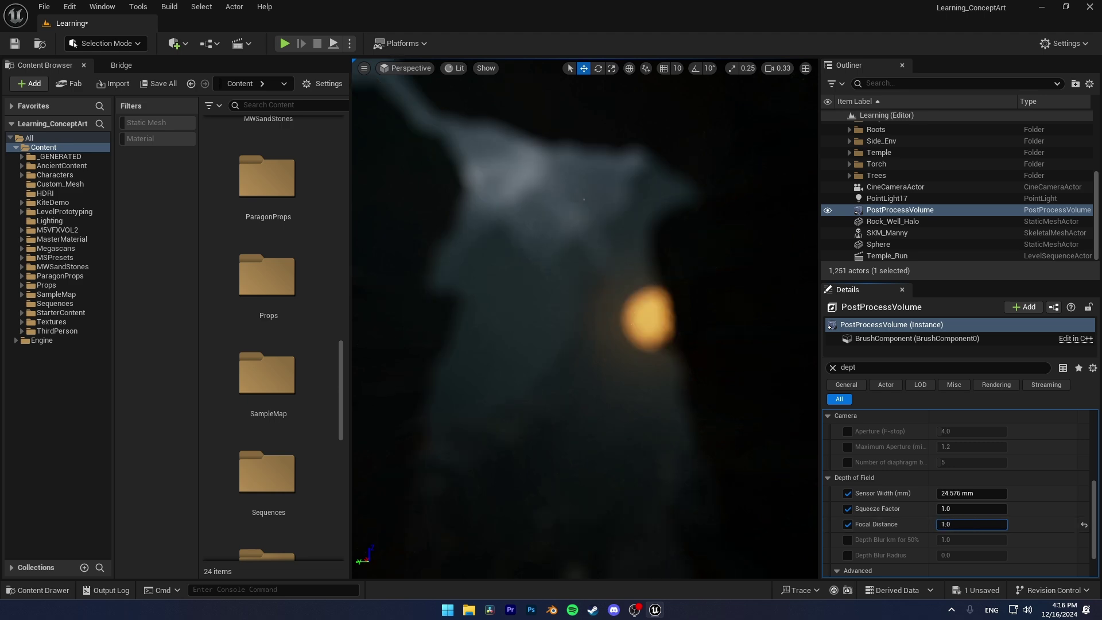
Set the Depth of Field Focal Distance to 30.
{"action": "scroll", "coordinate": [964, 535], "scroll_direction": "up", "scroll_amount": 1}
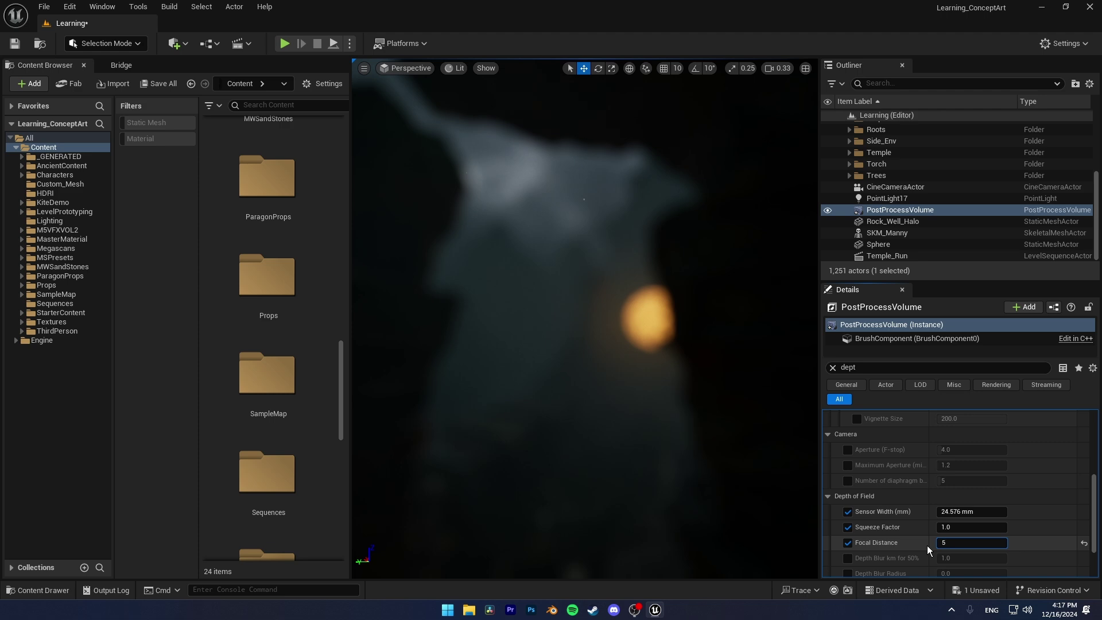
{"action": "type", "text": "0"}
{"action": "key", "text": "Return"}
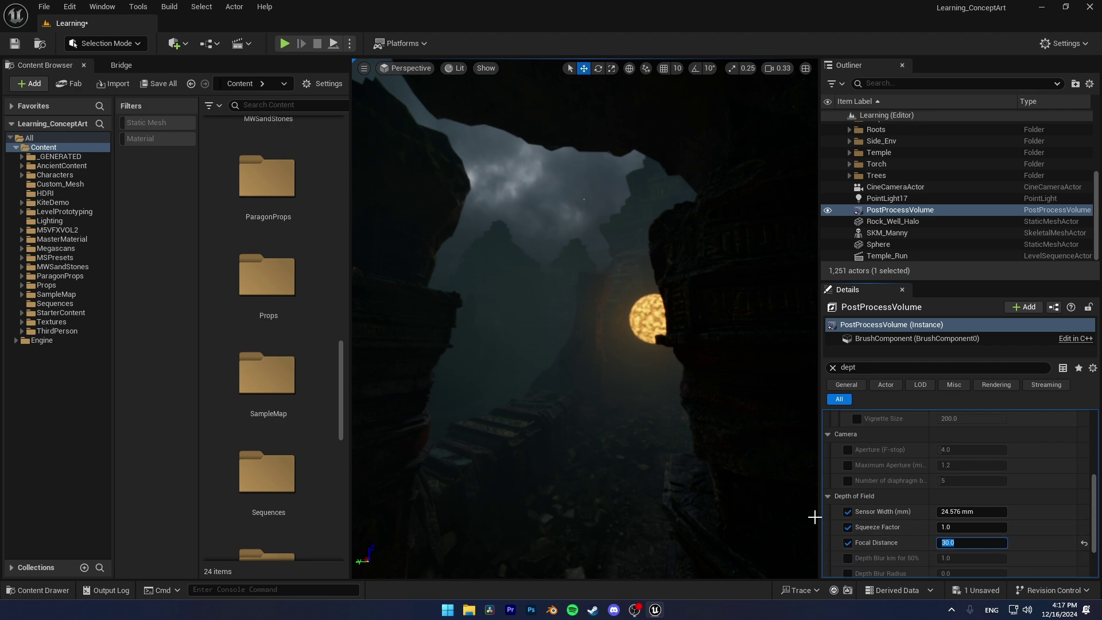
Inspect the blur closer to the rock wall and undo the last Focal Distance edit.
{"action": "mouse_move", "coordinate": [560, 468]}
{"action": "right_mouse_down"}
{"action": "mouse_move", "coordinate": [663, 444]}
{"action": "mouse_move", "coordinate": [614, 425]}
{"action": "mouse_move", "coordinate": [612, 466]}
{"action": "mouse_move", "coordinate": [562, 469]}
{"action": "right_mouse_up"}
{"action": "key", "text": "w"}
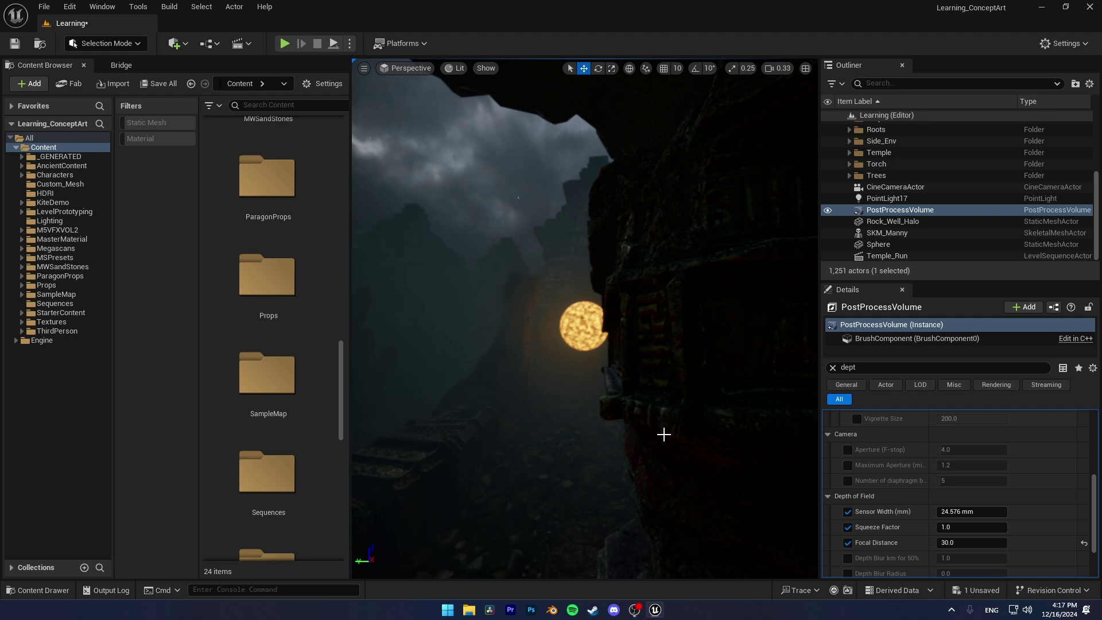
{"action": "key", "text": "ctrl+z"}
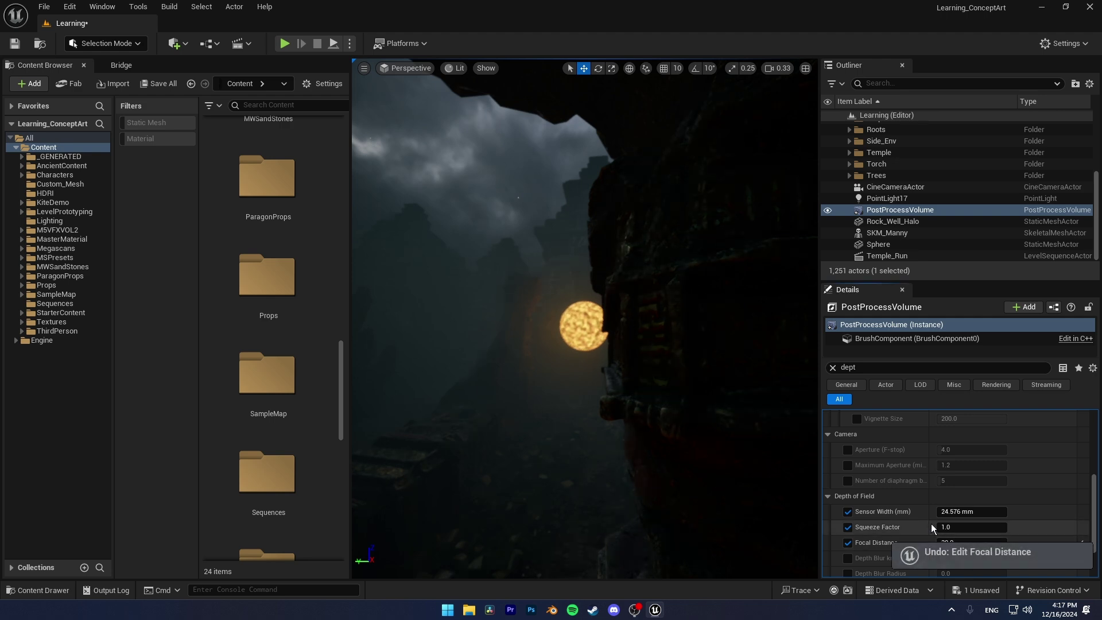
Try the Use Hair Depth override in the advanced Depth of Field settings and disable it again.
{"action": "scroll", "coordinate": [931, 524], "scroll_direction": "down", "scroll_amount": 3}
{"action": "scroll", "coordinate": [929, 523], "scroll_direction": "down", "scroll_amount": 1}
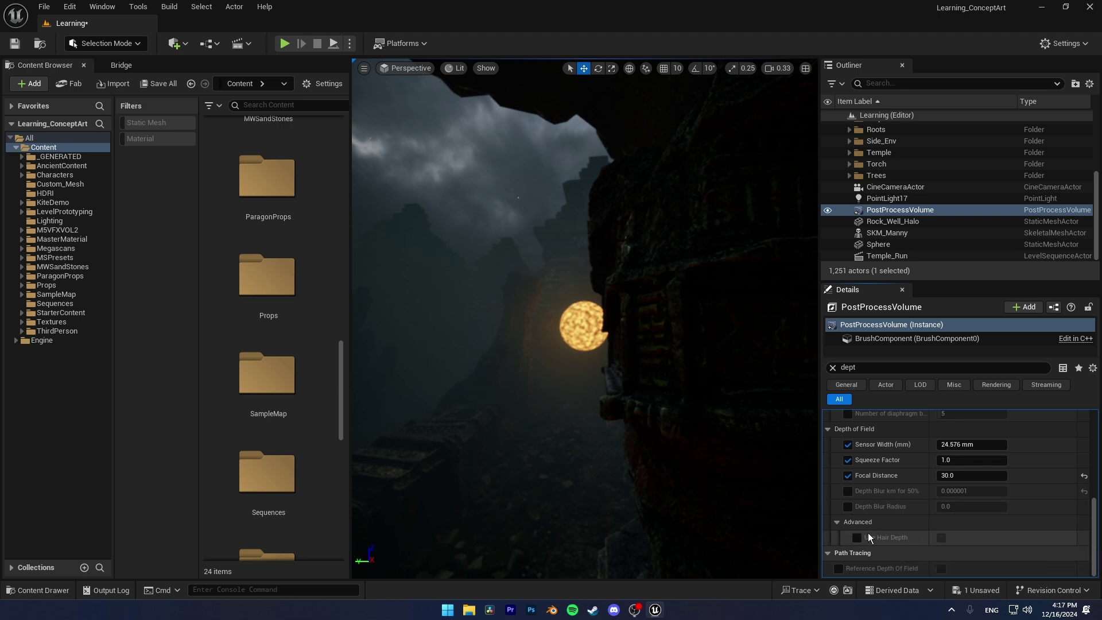
{"action": "right_click_drag", "start_coordinate": [615, 462], "coordinate": [612, 464]}
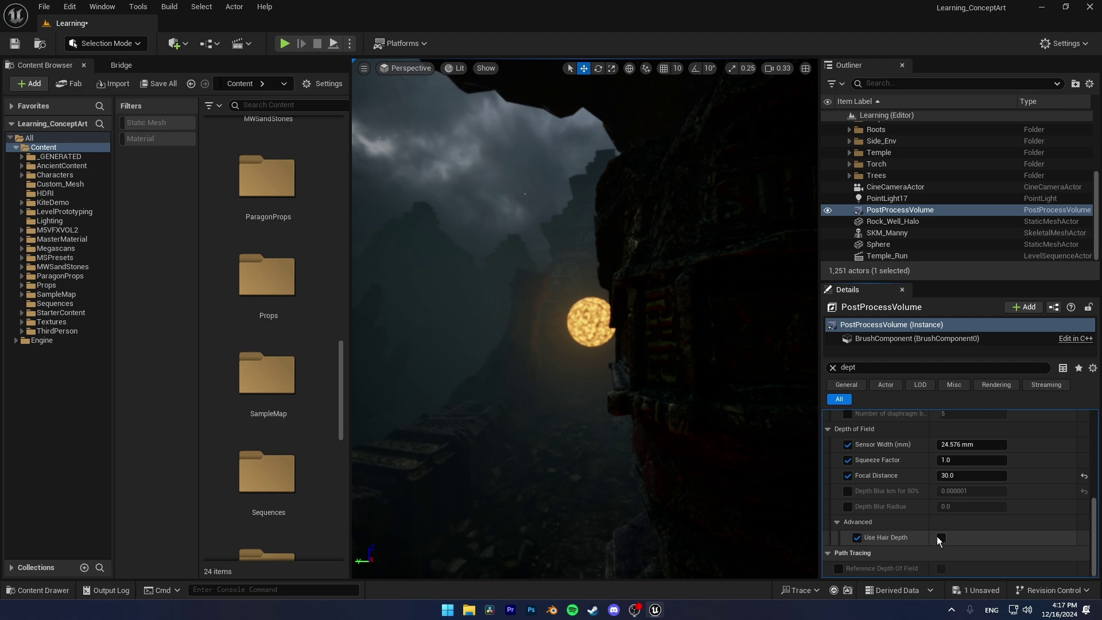
{"action": "left_click", "coordinate": [858, 537]}
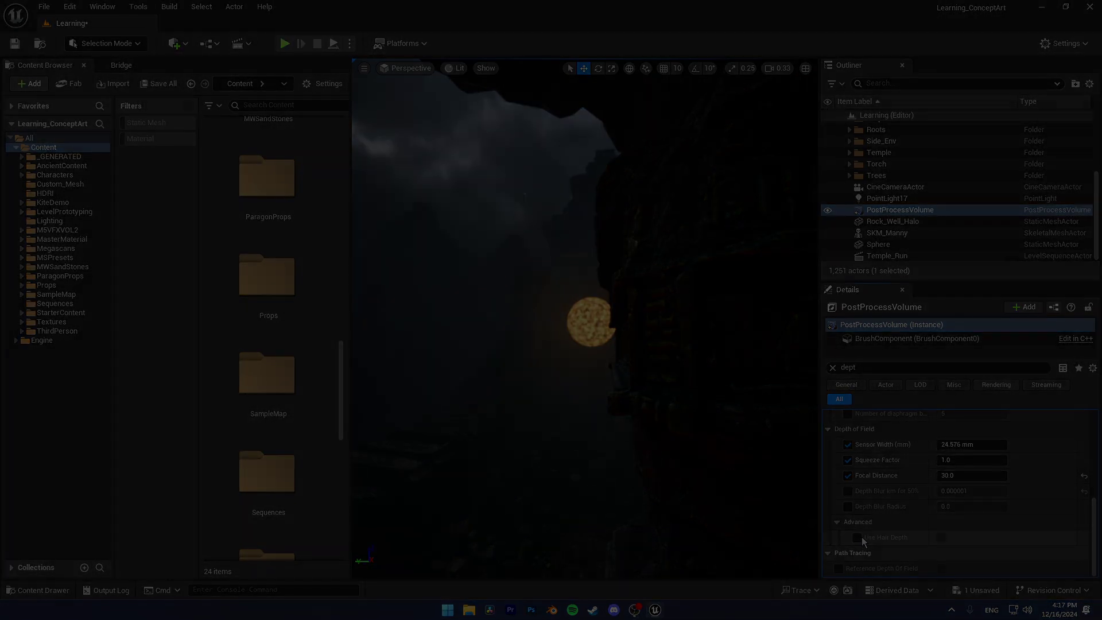